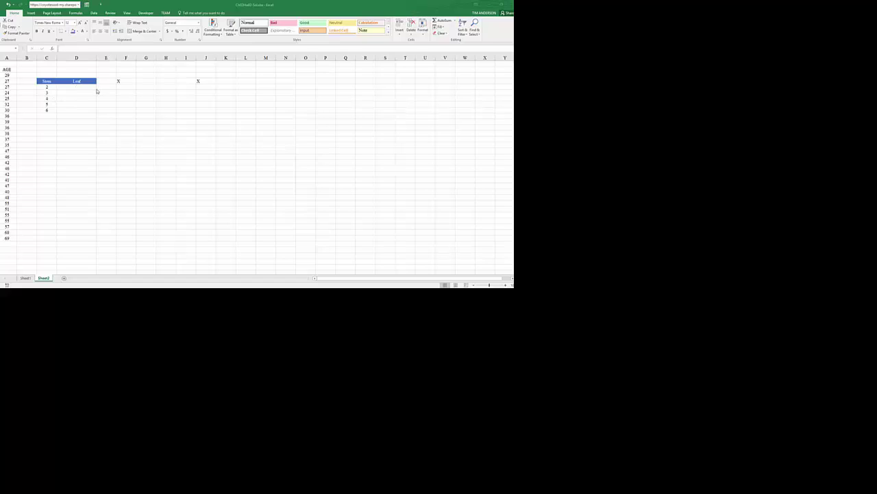
Step: Begin a COUNTIF formula in cell J5 that uses the age data A3:A31 as its range
{"action": "left_click", "coordinate": [124, 87]}
{"action": "left_click", "coordinate": [125, 86]}
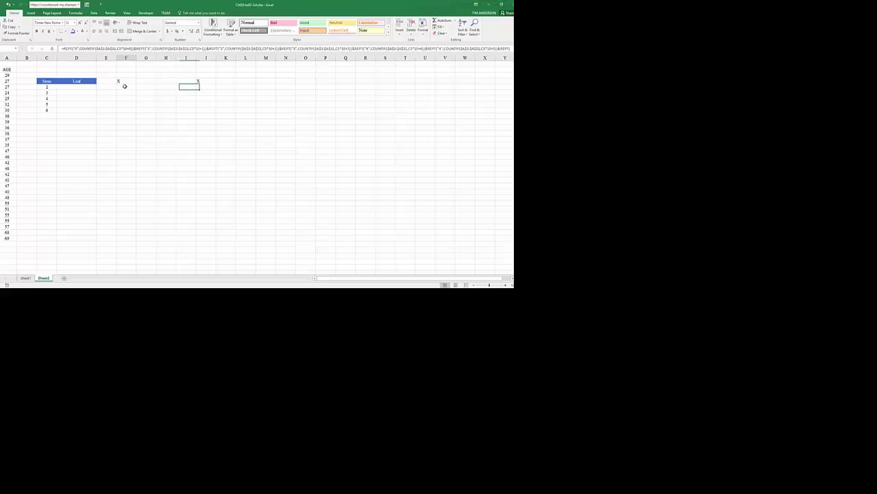
{"action": "left_click", "coordinate": [204, 85]}
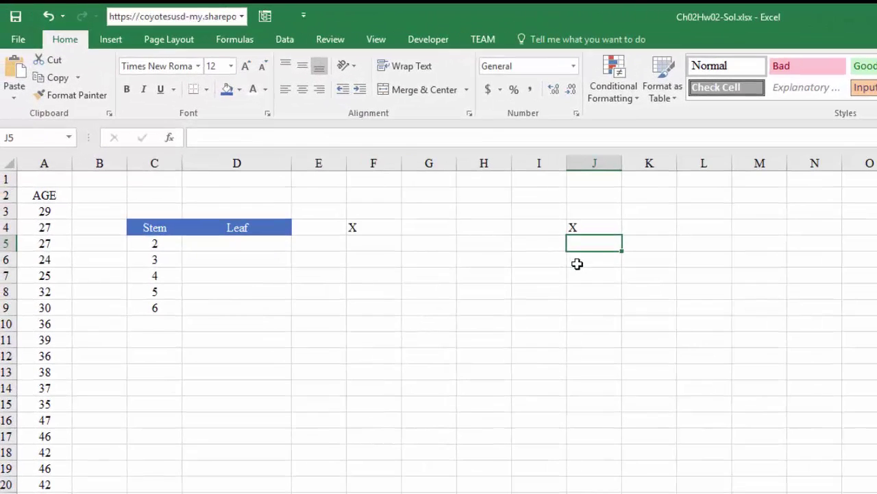
{"action": "left_click", "coordinate": [200, 94]}
{"action": "left_click", "coordinate": [581, 269]}
{"action": "left_click", "coordinate": [584, 247]}
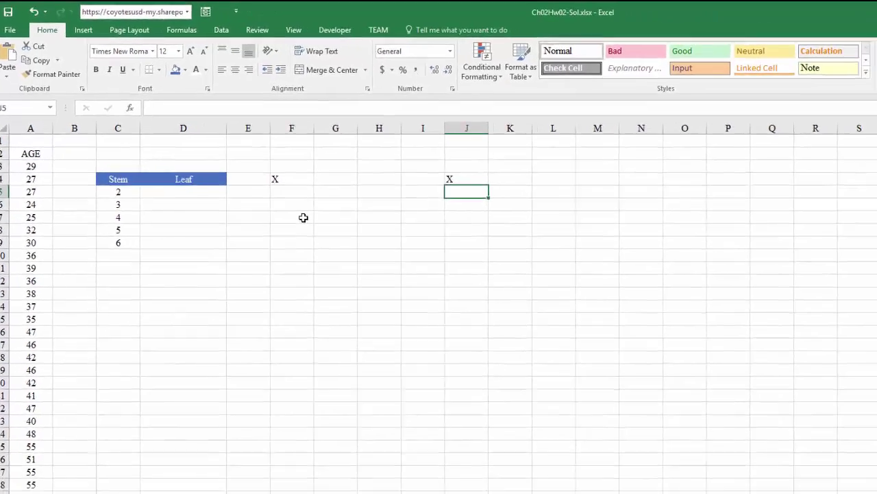
{"action": "type", "text": "="}
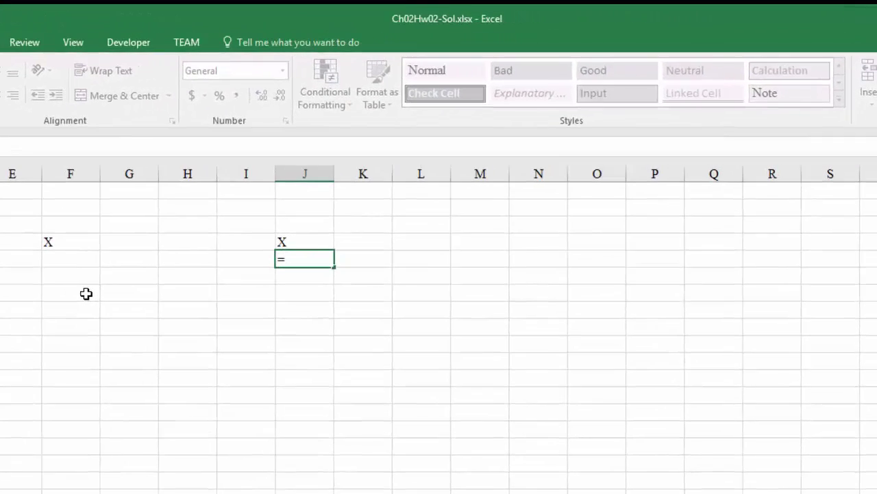
{"action": "type", "text": "COUNTIF"}
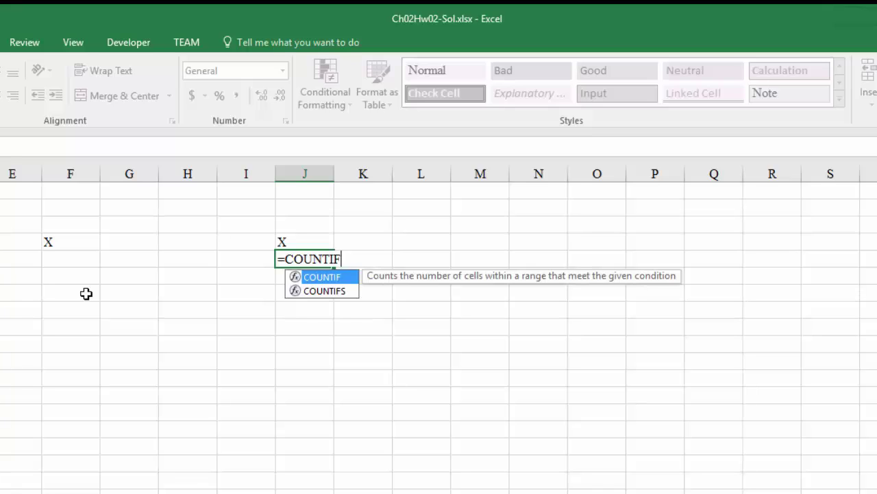
{"action": "type", "text": "("}
{"action": "key", "text": "BackSpace"}
{"action": "type", "text": "("}
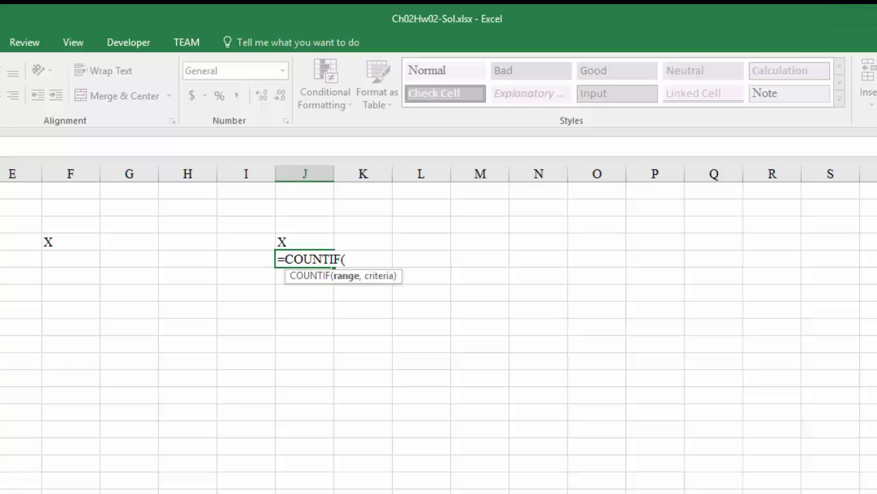
{"action": "type", "text": "A3:A30"}
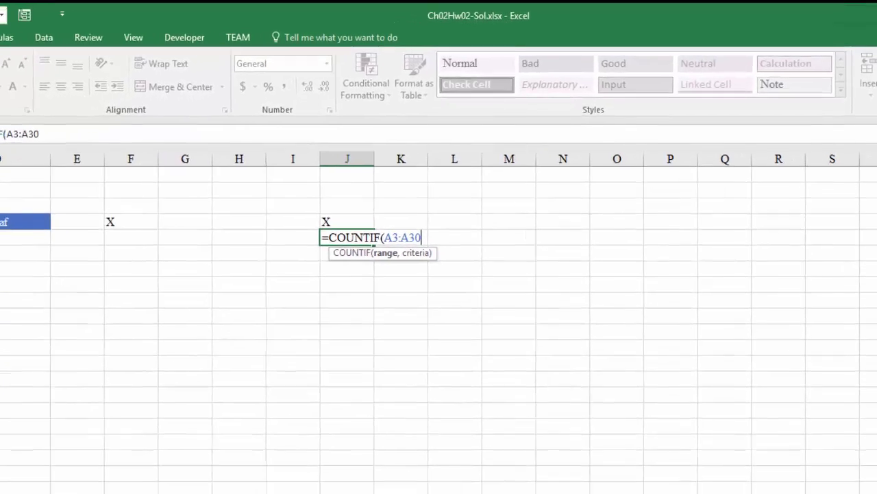
{"action": "key", "text": "BackSpace"}
{"action": "type", "text": "1"}
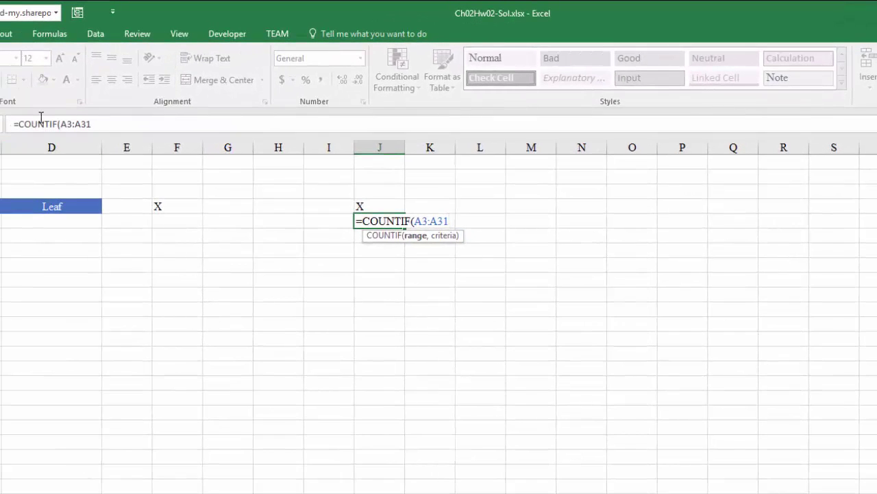
Step: Make the COUNTIF range in J5 fully absolute as $A$3:$A$31
{"action": "left_click", "coordinate": [60, 124]}
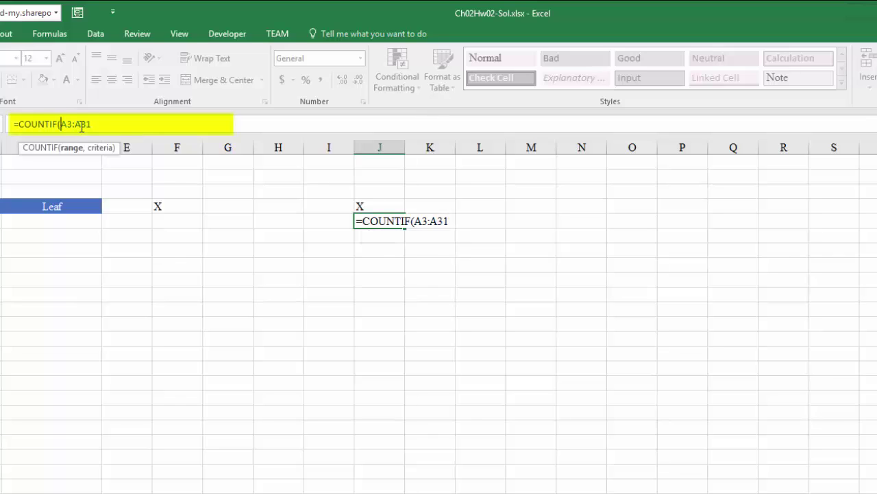
{"action": "type", "text": "$"}
{"action": "key", "text": "Right"}
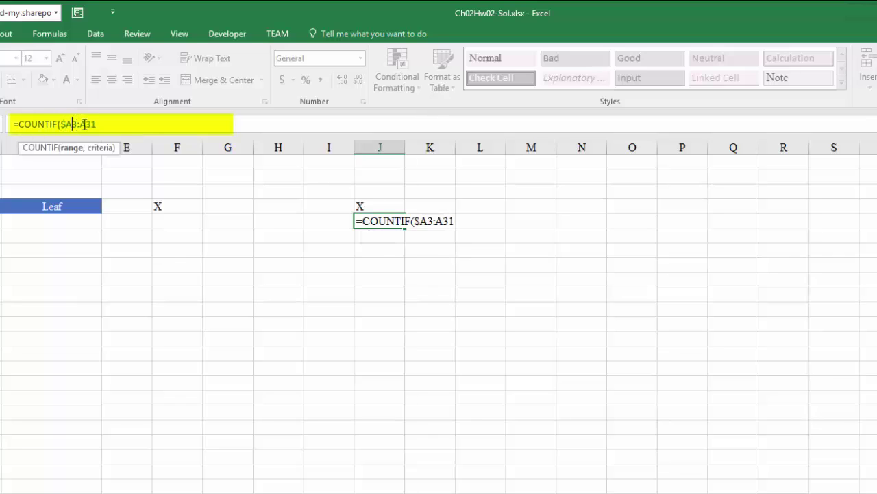
{"action": "type", "text": "$"}
{"action": "key", "text": "Right"}
{"action": "key", "text": "Right"}
{"action": "type", "text": "$"}
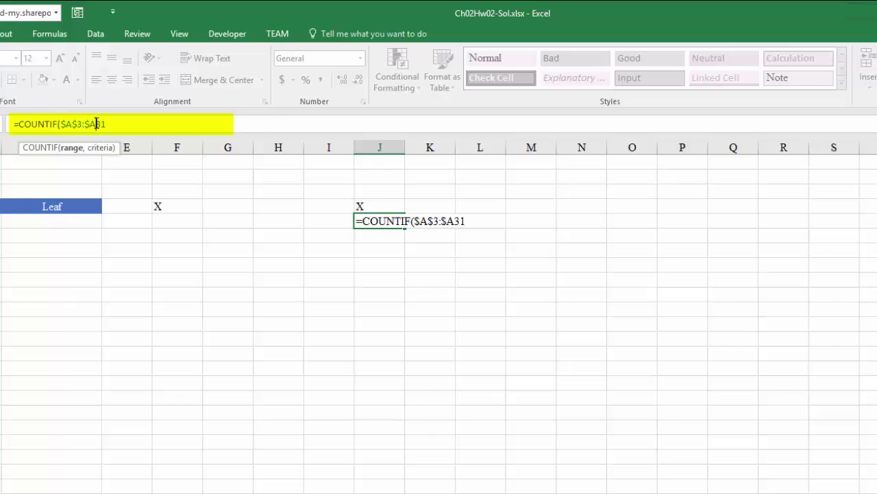
{"action": "key", "text": "Right"}
{"action": "type", "text": "$"}
{"action": "left_click", "coordinate": [155, 124]}
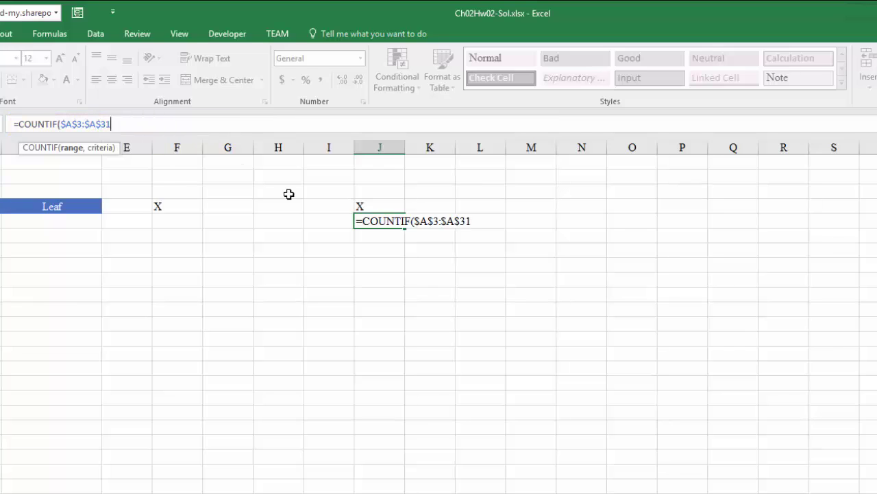
Step: Complete the COUNTIF formula in J5 with the criterion C5*10+0 and enter it
{"action": "type", "text": ","}
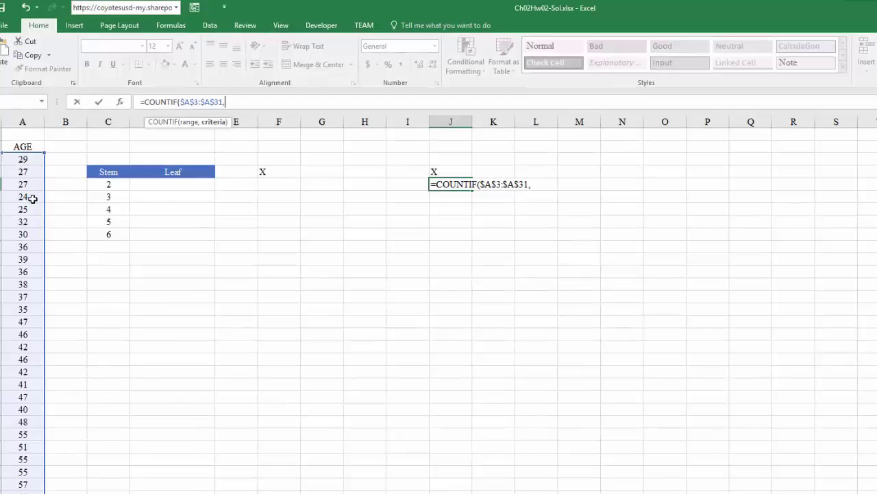
{"action": "left_click", "coordinate": [109, 185]}
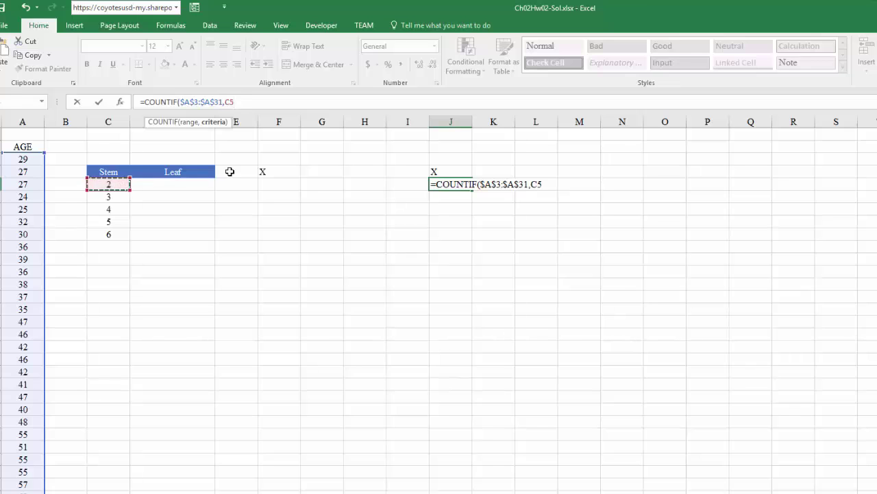
{"action": "left_click", "coordinate": [249, 103]}
{"action": "type", "text": "*10+"}
{"action": "type", "text": "0"}
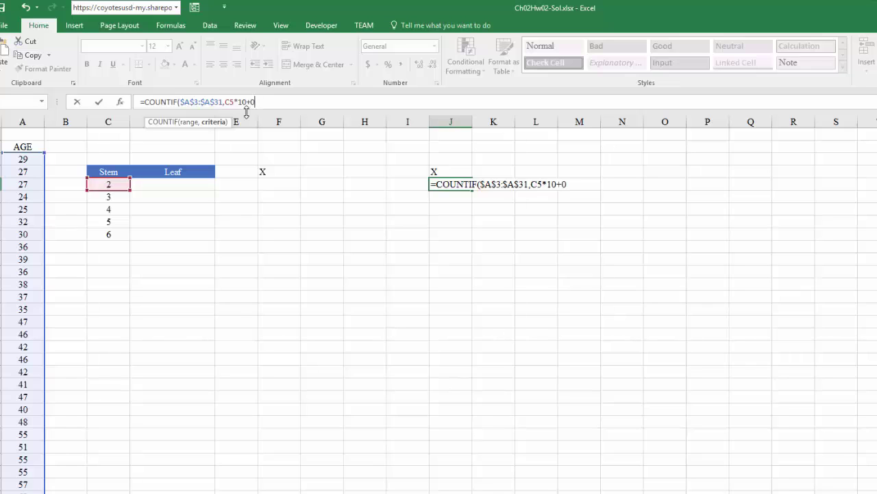
{"action": "key", "text": "Return"}
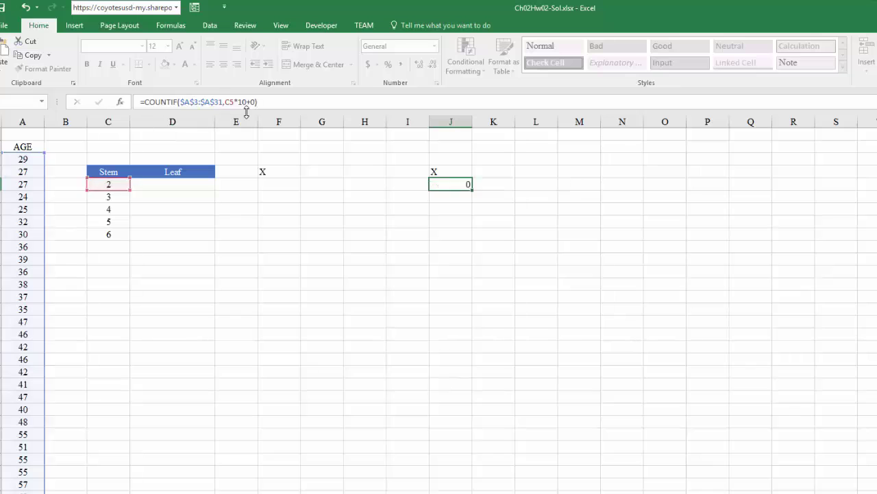
Step: Change the COUNTIF criterion in J5 to C5*10+9
{"action": "key", "text": "Up"}
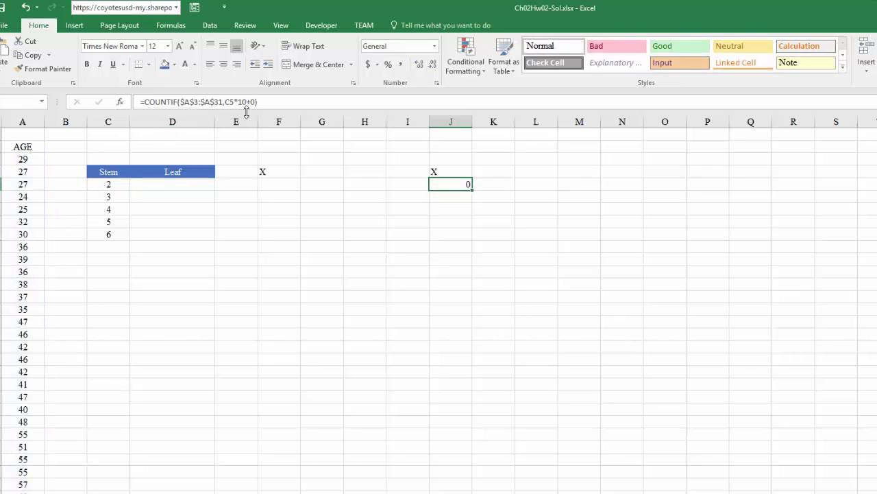
{"action": "left_click", "coordinate": [252, 102]}
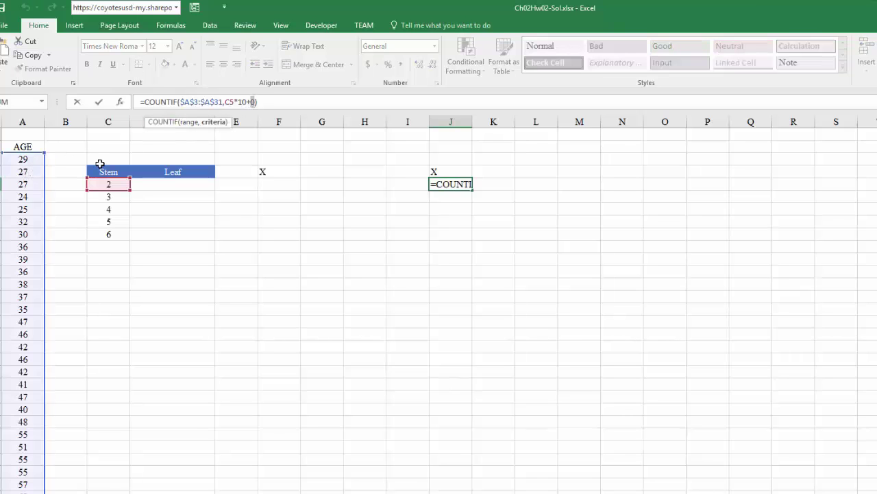
{"action": "type", "text": "9"}
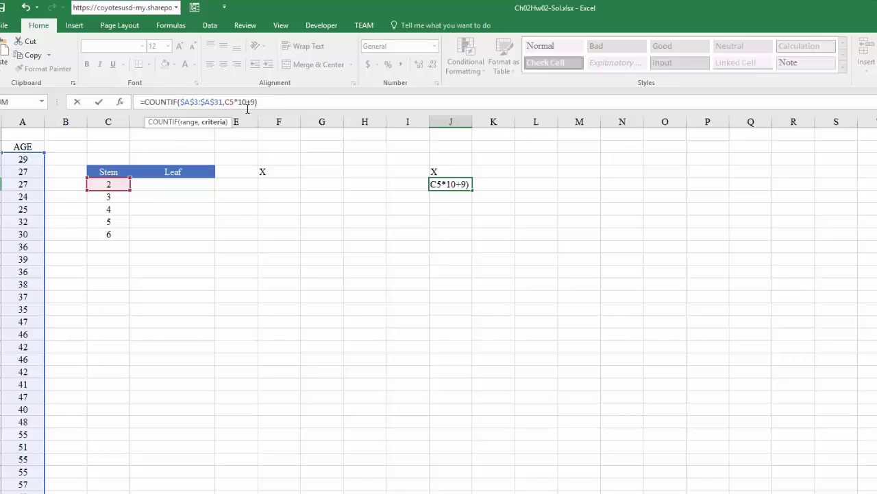
{"action": "key", "text": "Return"}
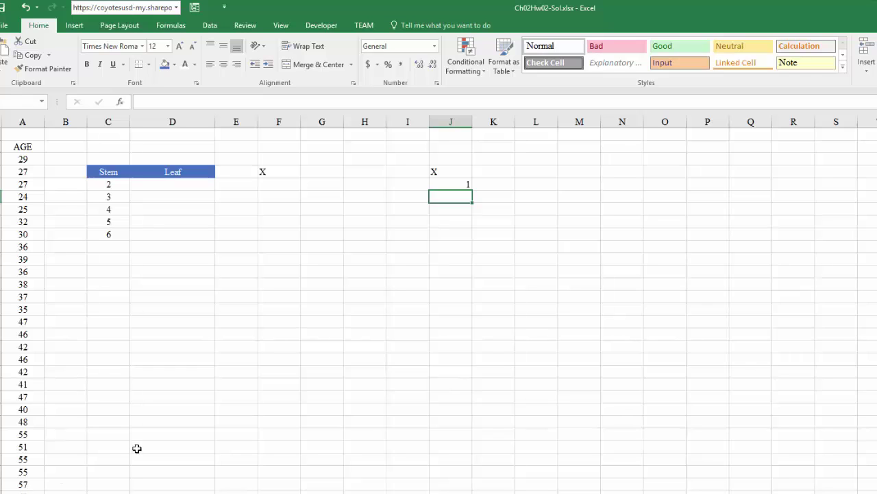
Step: Examine the added digit in J5's COUNTIF criterion and the combined REPT formula in F5
{"action": "left_click", "coordinate": [459, 182]}
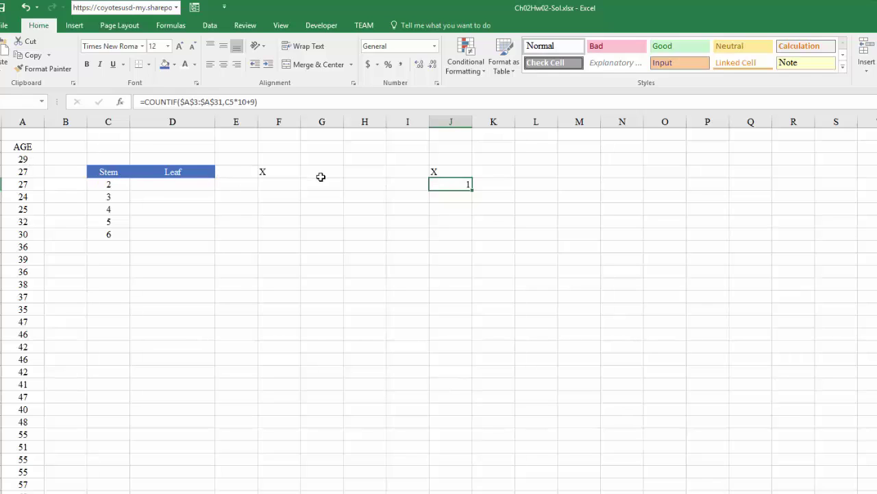
{"action": "left_click", "coordinate": [252, 102]}
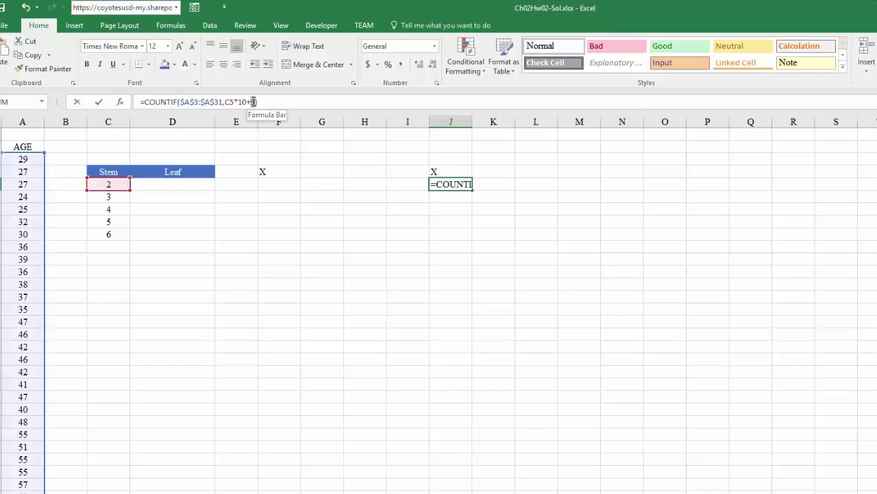
{"action": "double_click", "coordinate": [254, 102]}
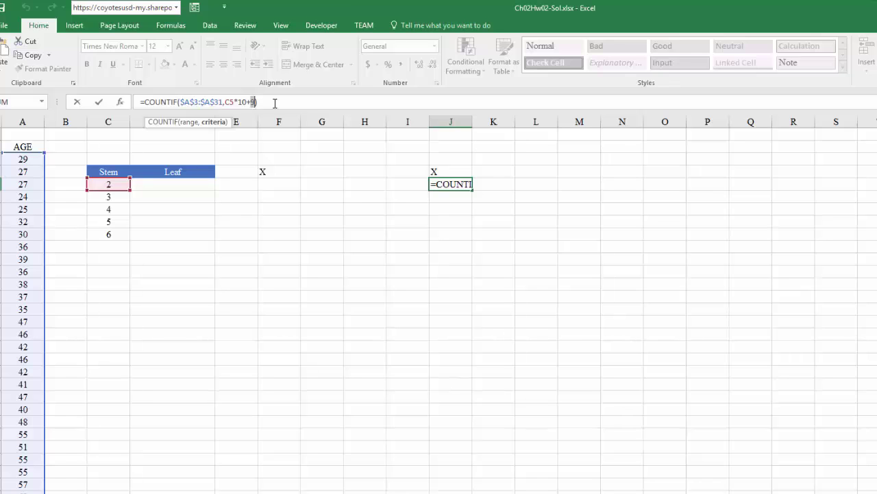
{"action": "key", "text": "Return"}
{"action": "key", "text": "Left"}
{"action": "key", "text": "Left"}
{"action": "key", "text": "Left"}
{"action": "key", "text": "Left"}
{"action": "key", "text": "Up"}
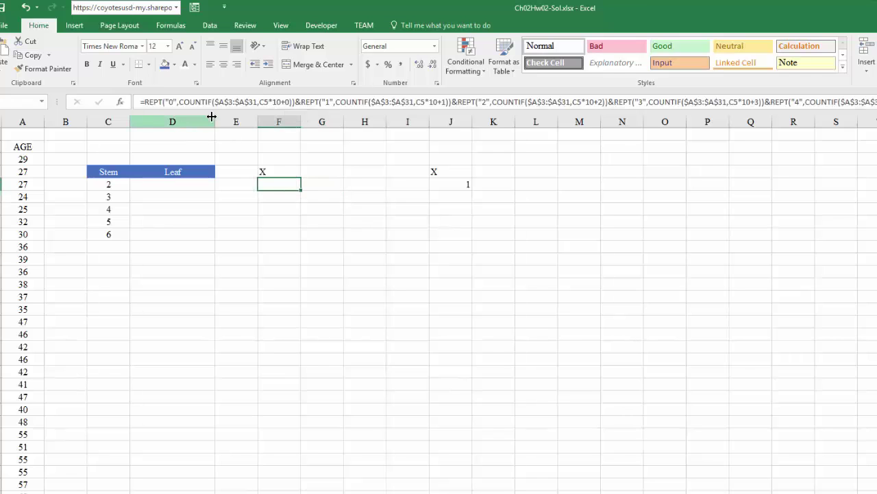
Step: Wrap the COUNTIF in J5 in a REPT function that repeats "9", giving =REPT("9",COUNTIF($A$3:$A$31,C5*10+9))
{"action": "left_click", "coordinate": [444, 183]}
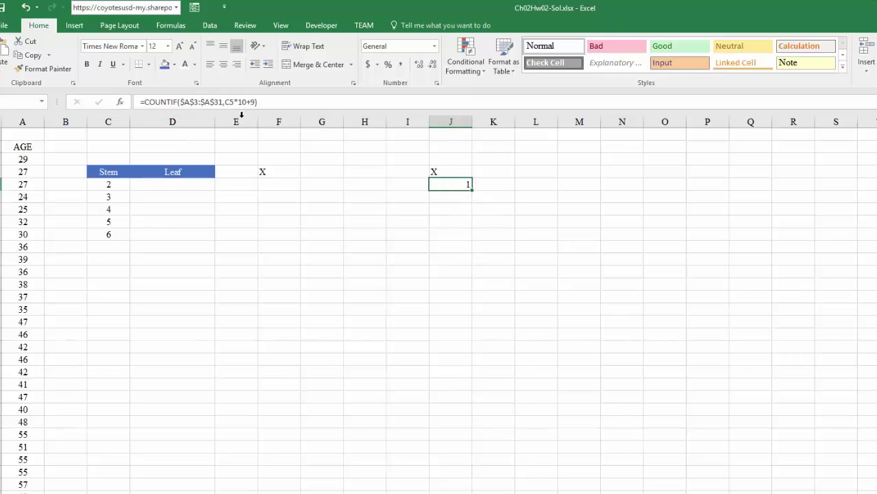
{"action": "left_click", "coordinate": [147, 102]}
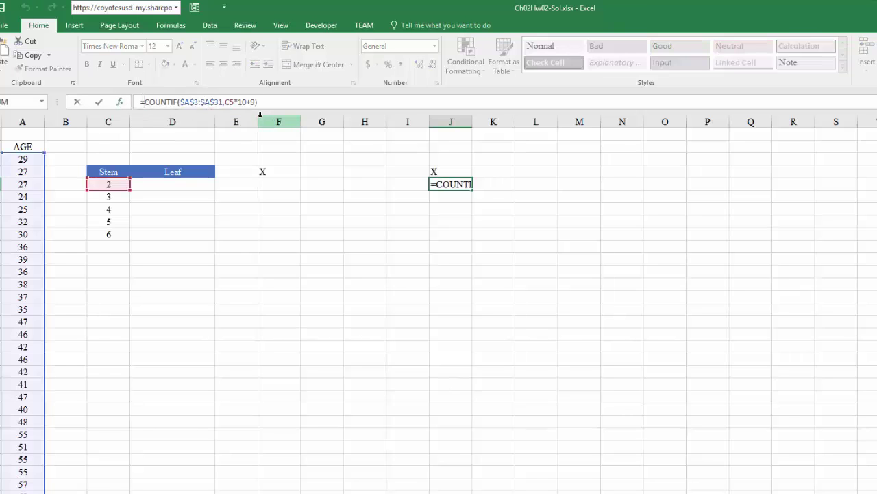
{"action": "type", "text": "REP"}
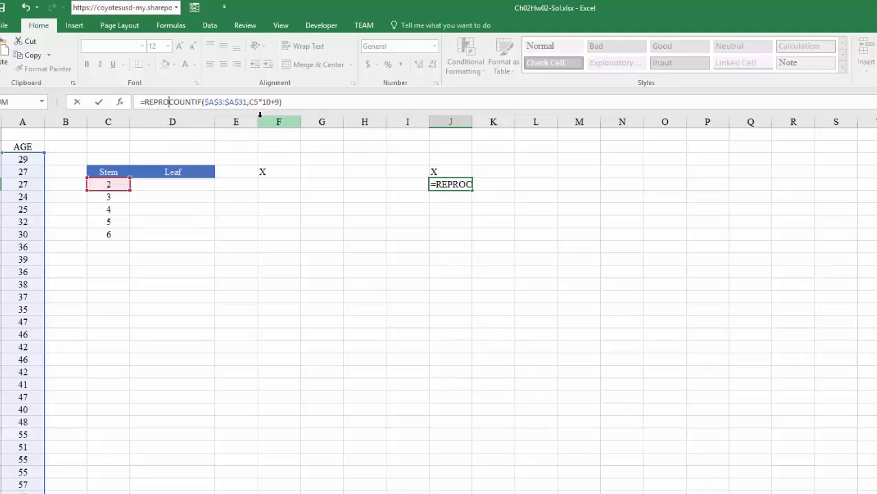
{"action": "type", "text": "T"}
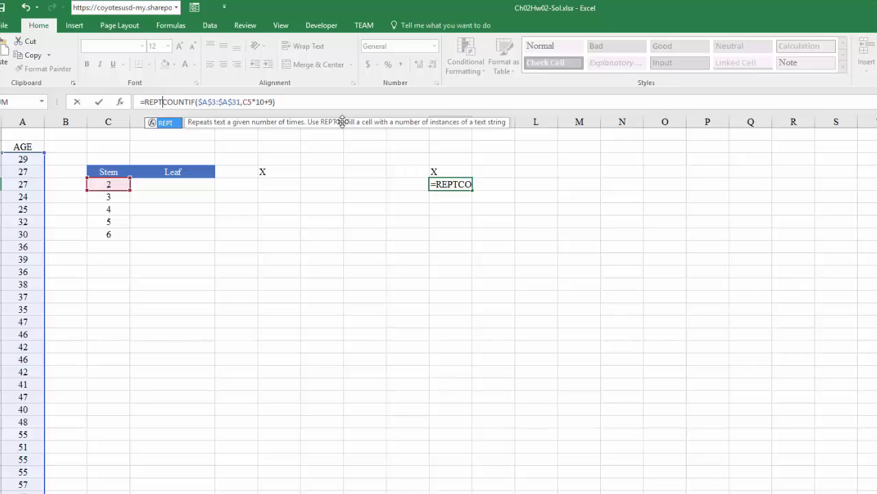
{"action": "type", "text": "("}
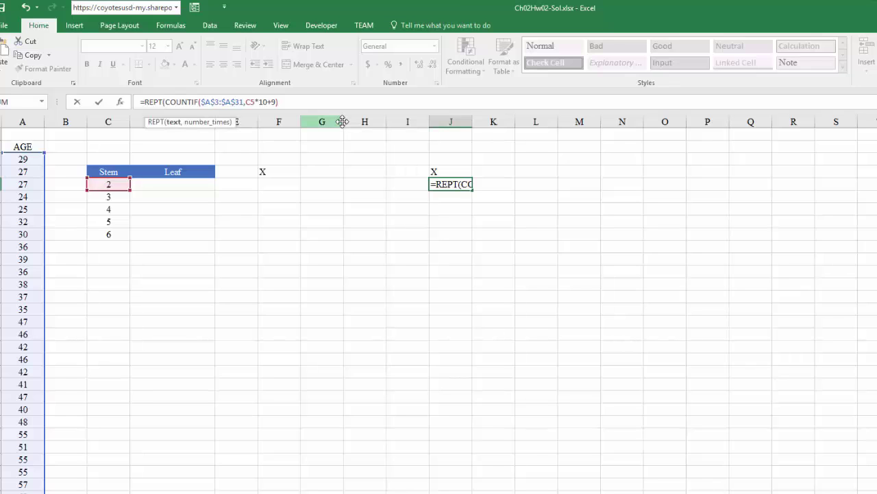
{"action": "type", "text": "\""}
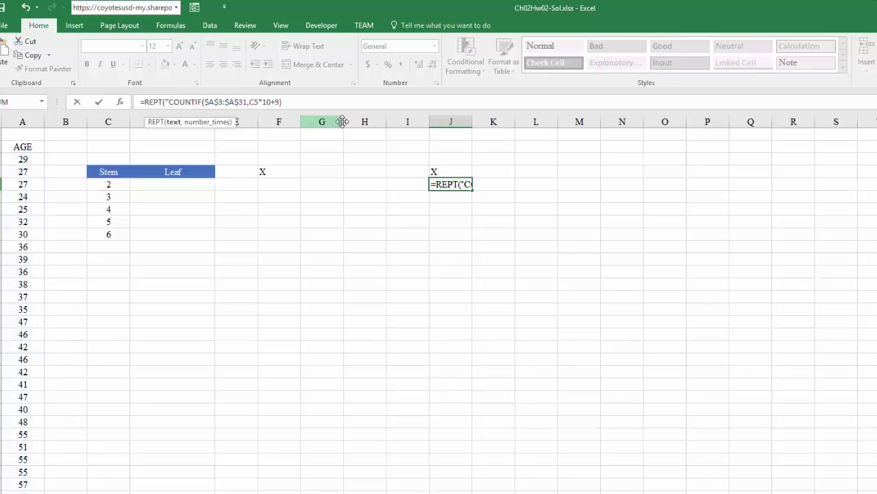
{"action": "type", "text": "9"}
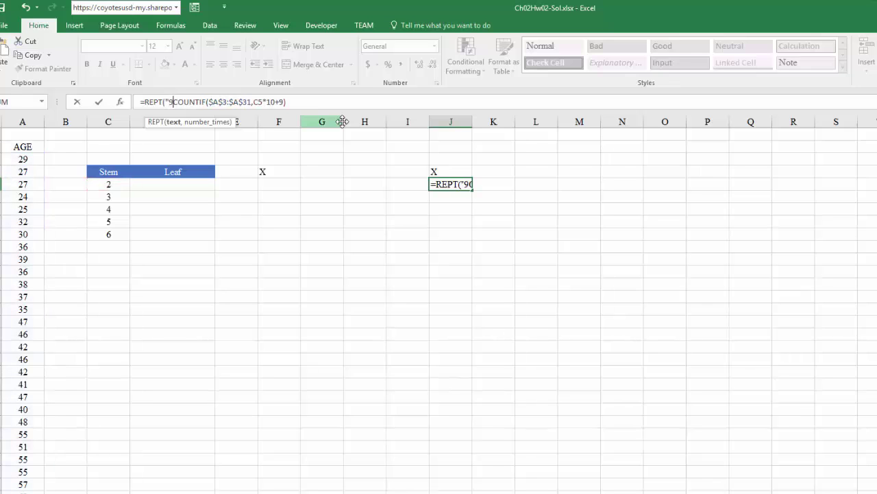
{"action": "type", "text": "\""}
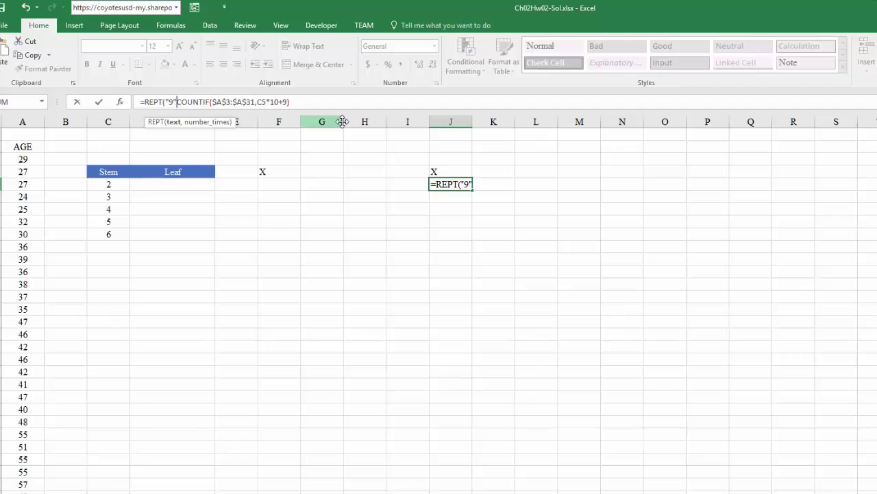
{"action": "type", "text": ","}
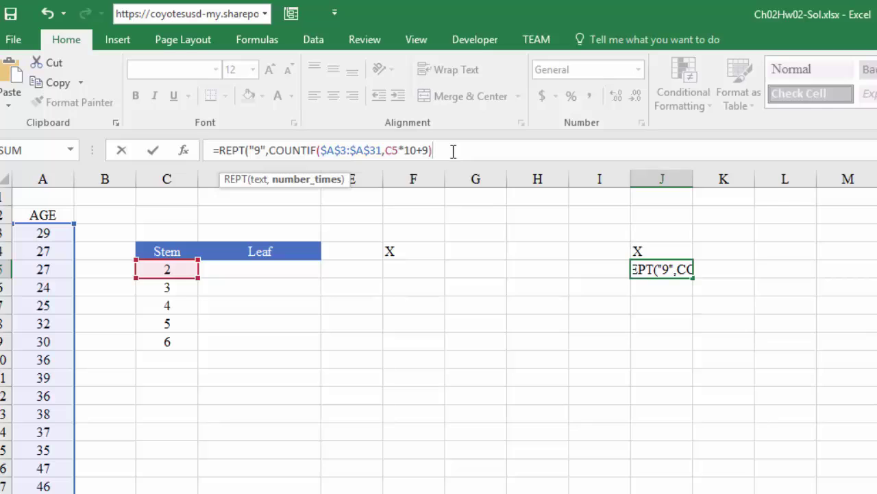
{"action": "type", "text": ")"}
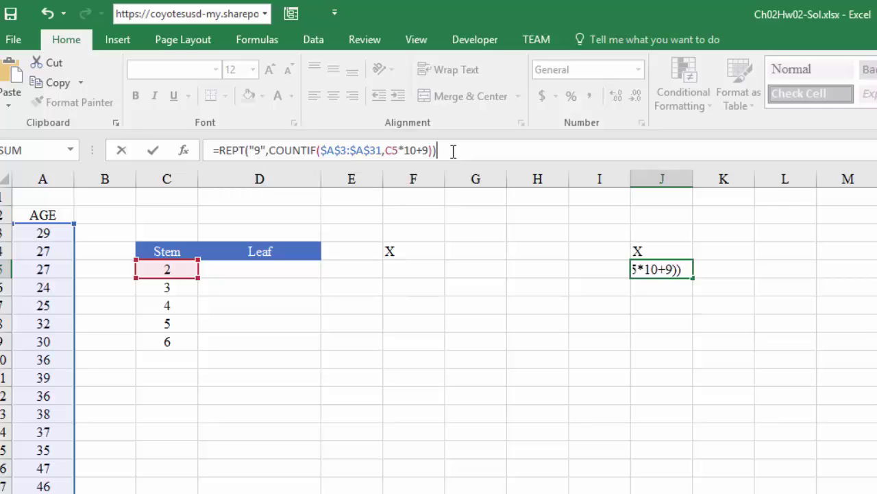
{"action": "key", "text": "Return"}
{"action": "key", "text": "Up"}
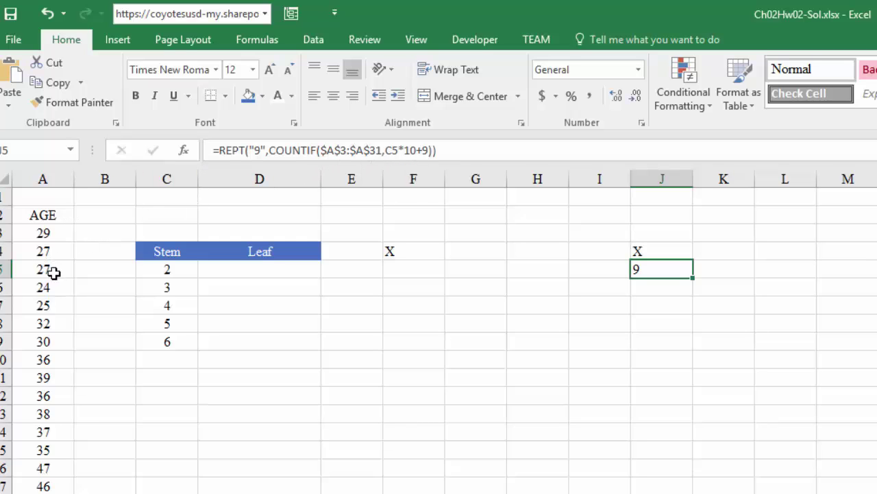
Step: Change the COUNTIF criterion in J5 to C5*10+7 and enter the formula
{"action": "left_click", "coordinate": [427, 149]}
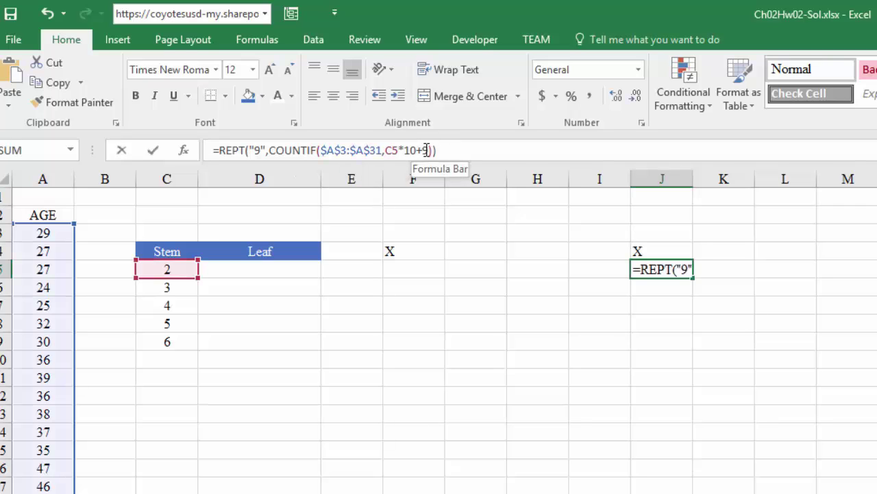
{"action": "double_click", "coordinate": [427, 150]}
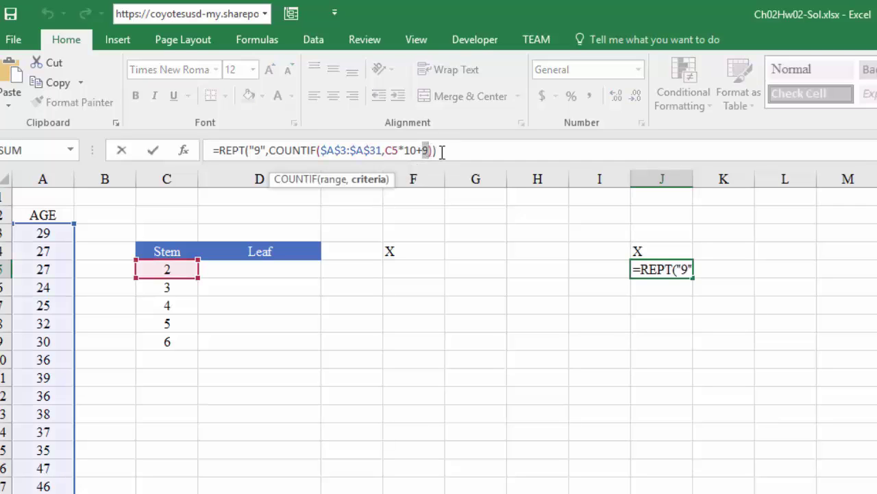
{"action": "type", "text": "7"}
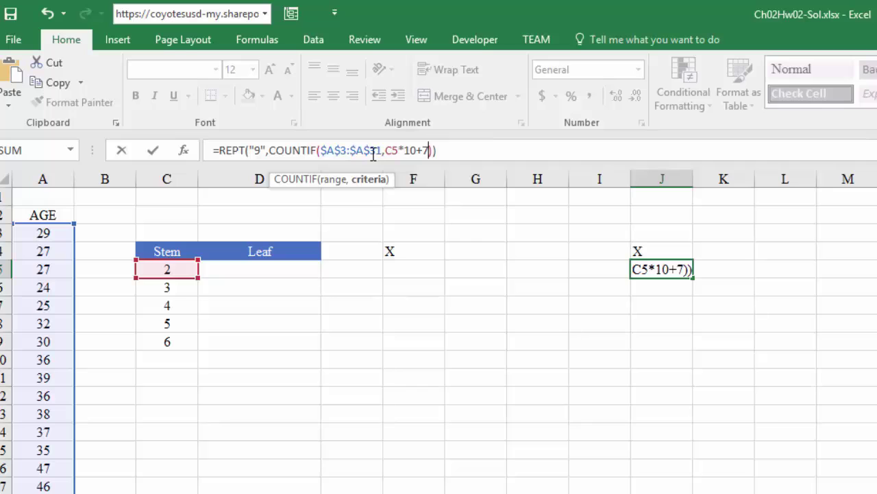
{"action": "key", "text": "ctrl+Return"}
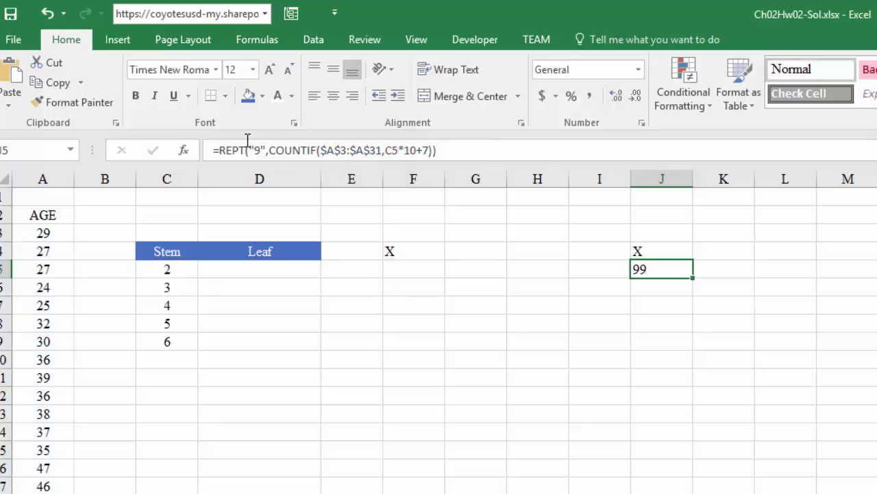
Step: Change the text repeated by REPT in J5 to "7", giving =REPT("7",COUNTIF($A$3:$A$31,C5*10+7))
{"action": "left_click", "coordinate": [259, 150]}
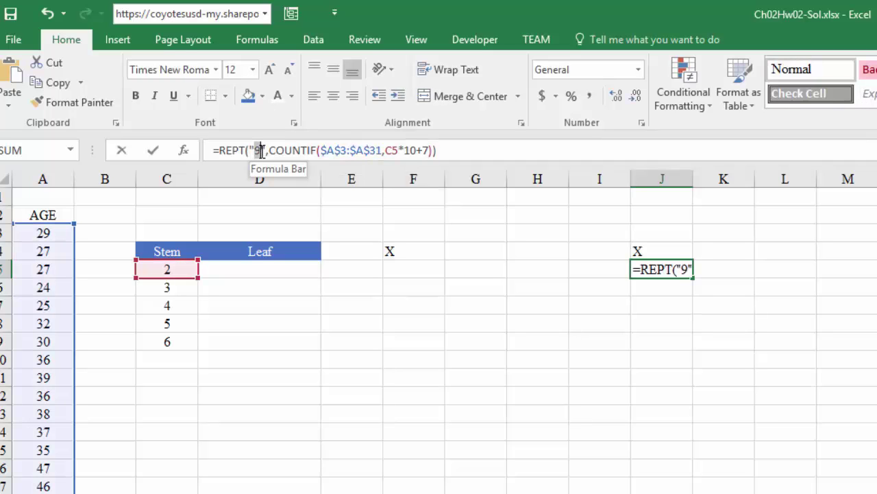
{"action": "left_click_drag", "start_coordinate": [261, 151], "coordinate": [264, 153]}
{"action": "type", "text": "7"}
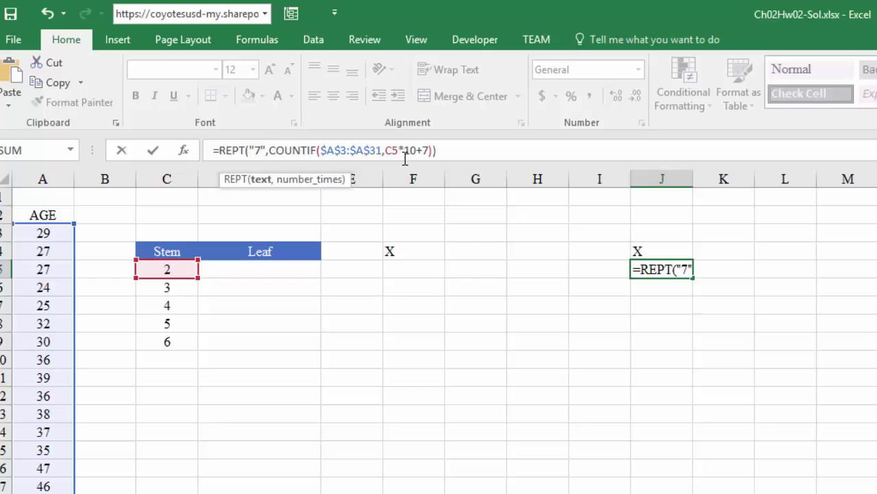
{"action": "key", "text": "Return"}
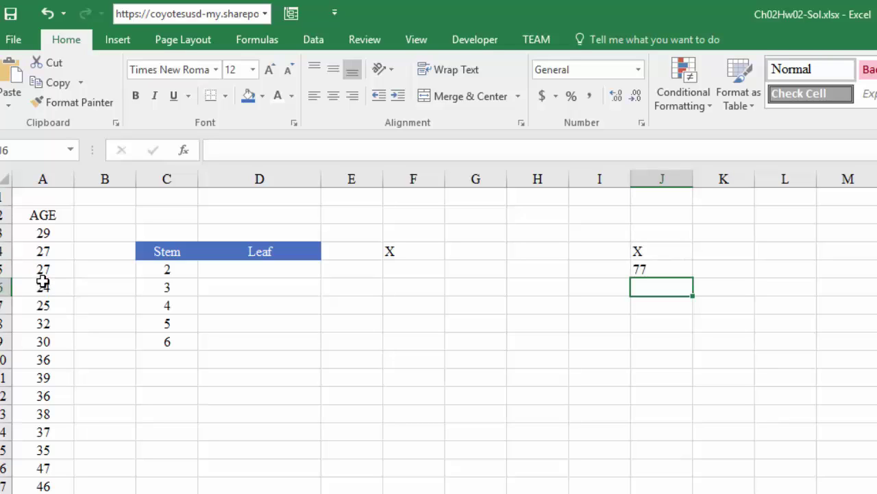
Step: Expand the formula display for F5 and examine how its REPT and COUNTIF terms are joined with ampersands
{"action": "left_click", "coordinate": [408, 267]}
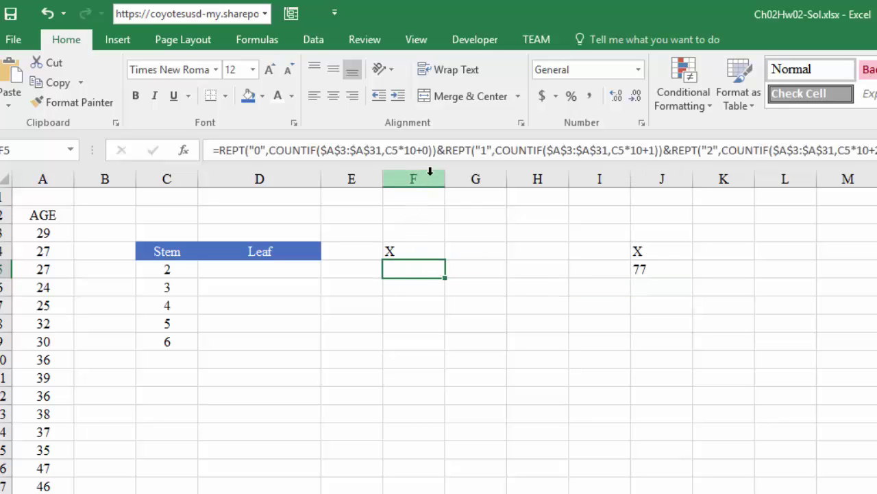
{"action": "left_click_drag", "start_coordinate": [433, 162], "coordinate": [431, 196]}
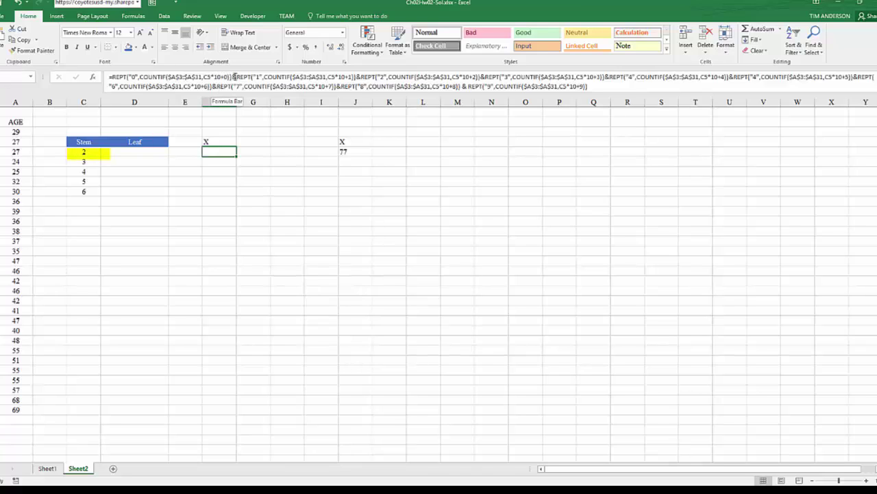
{"action": "left_click", "coordinate": [233, 77]}
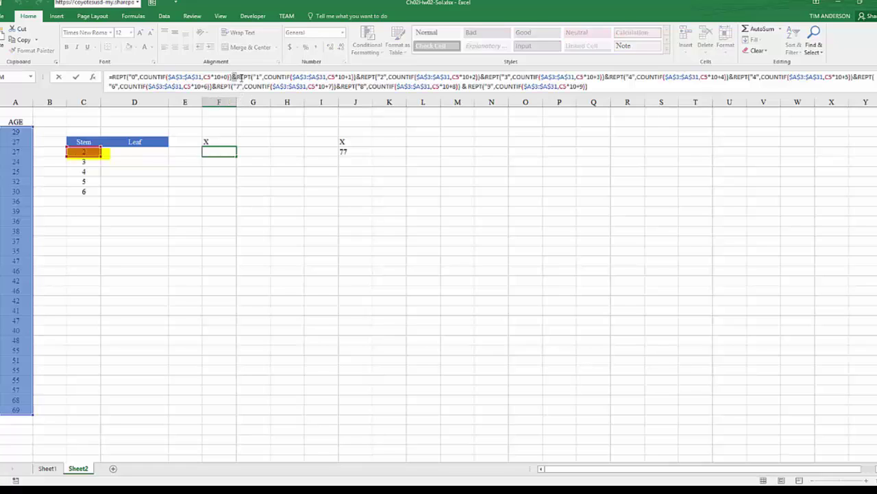
{"action": "left_click", "coordinate": [239, 77]}
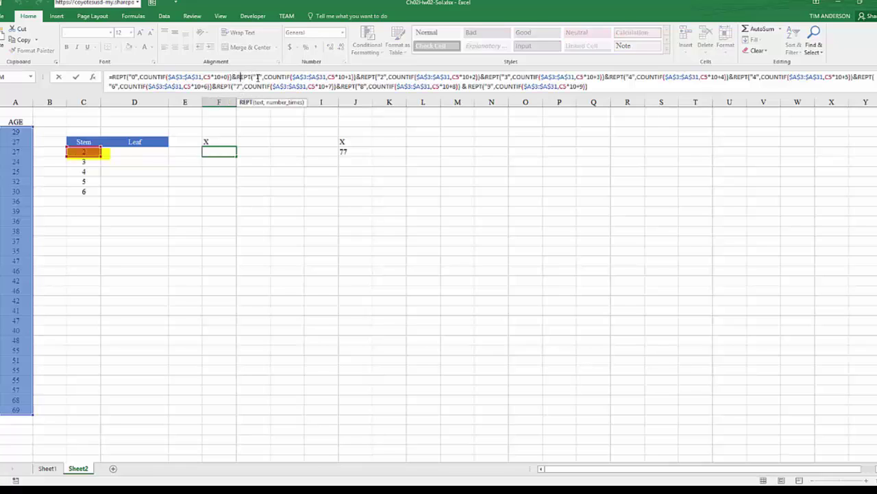
{"action": "left_click", "coordinate": [257, 78]}
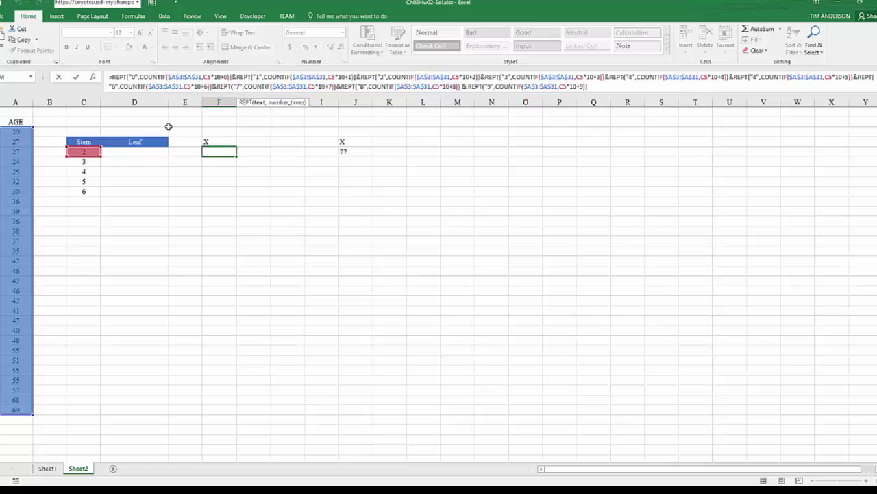
{"action": "key", "text": "Escape"}
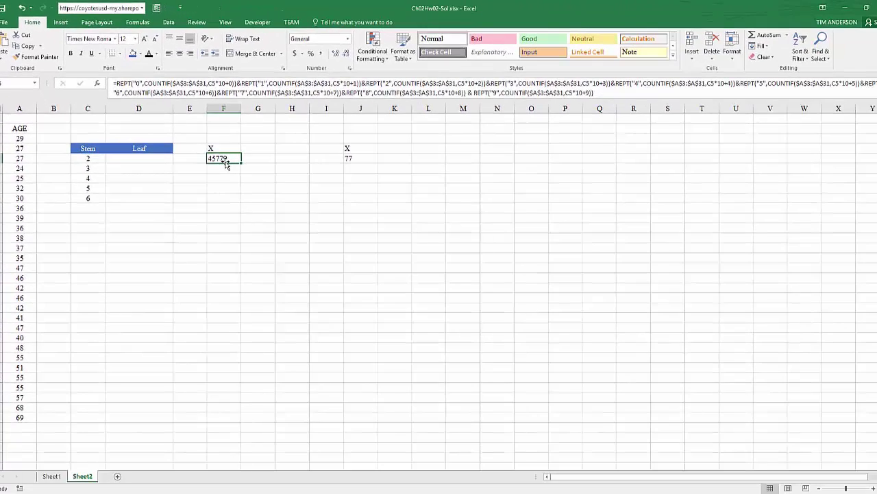
Step: Move the combined REPT formula from F5 to D5, beside stem 2 in the Leaf column
{"action": "key", "text": "ctrl+x"}
{"action": "key", "text": "Left"}
{"action": "key", "text": "Left"}
{"action": "key", "text": "ctrl+v"}
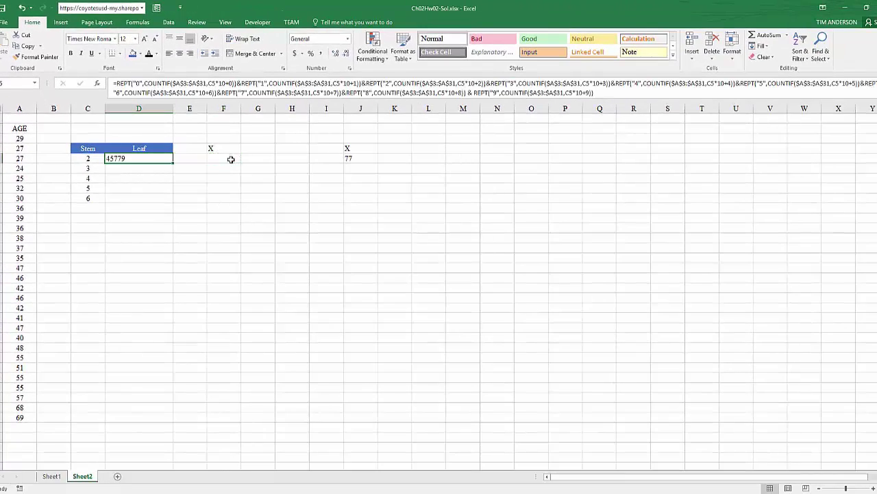
Step: Copy the leaf formula from D5 into D6 through D9 for stems 3 to 6
{"action": "key", "text": "Down"}
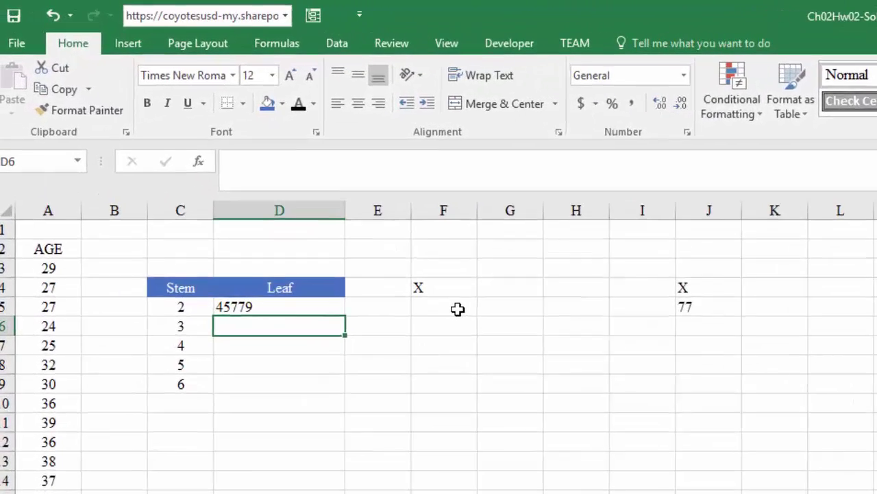
{"action": "key", "text": "Up"}
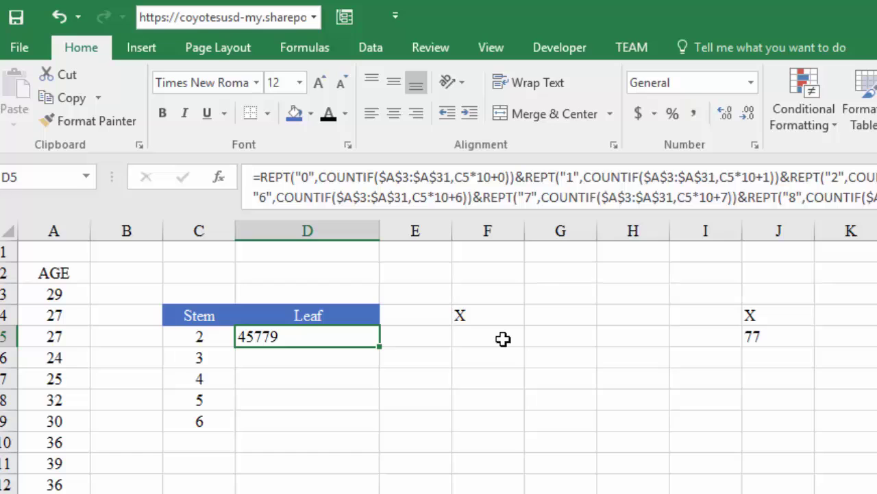
{"action": "key", "text": "ctrl+c"}
{"action": "key", "text": "Down"}
{"action": "key", "text": "ctrl+v"}
{"action": "key", "text": "Down"}
{"action": "key", "text": "ctrl+v"}
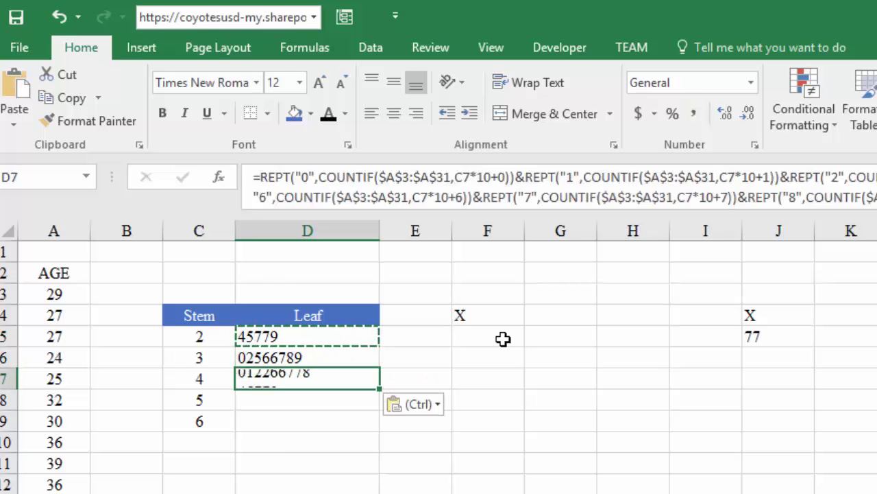
{"action": "key", "text": "Down"}
{"action": "key", "text": "ctrl+v"}
{"action": "key", "text": "Down"}
{"action": "key", "text": "ctrl+v"}
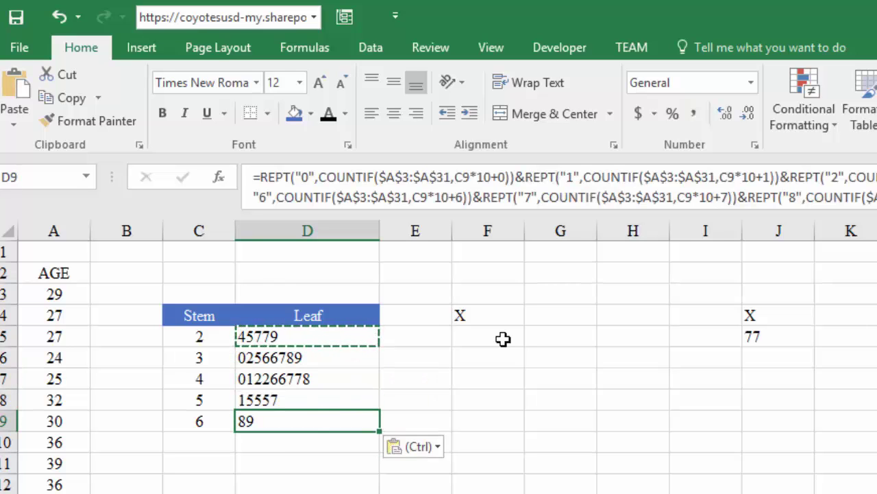
{"action": "left_click", "coordinate": [461, 394]}
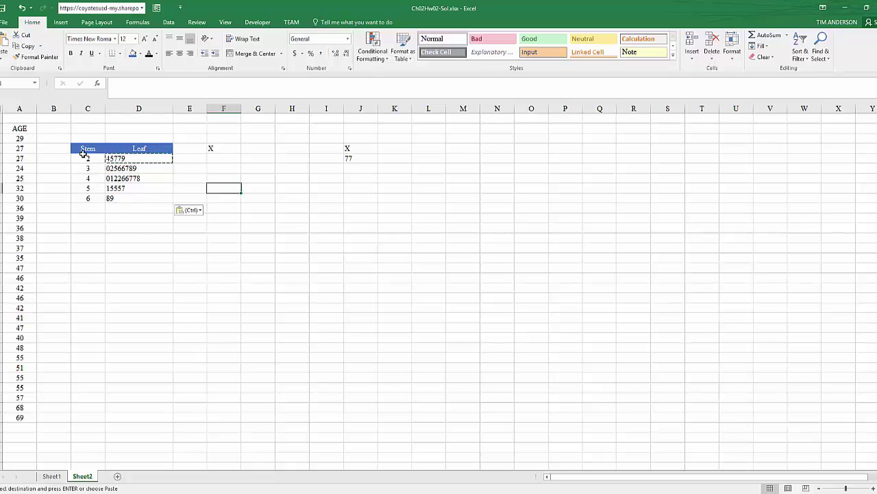
Step: Copy the stem-and-leaf table in C4:D9 and paste the duplicate starting at C11
{"action": "left_click_drag", "start_coordinate": [83, 148], "coordinate": [135, 197]}
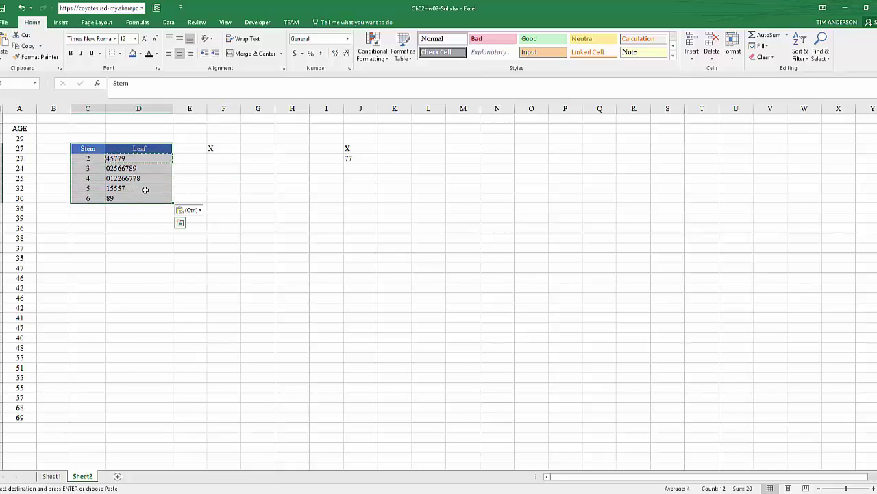
{"action": "key", "text": "ctrl+c"}
{"action": "key", "text": "Down"}
{"action": "key", "text": "Down"}
{"action": "key", "text": "Down"}
{"action": "key", "text": "Down"}
{"action": "key", "text": "Down"}
{"action": "key", "text": "Down"}
{"action": "key", "text": "Down"}
{"action": "key", "text": "Down"}
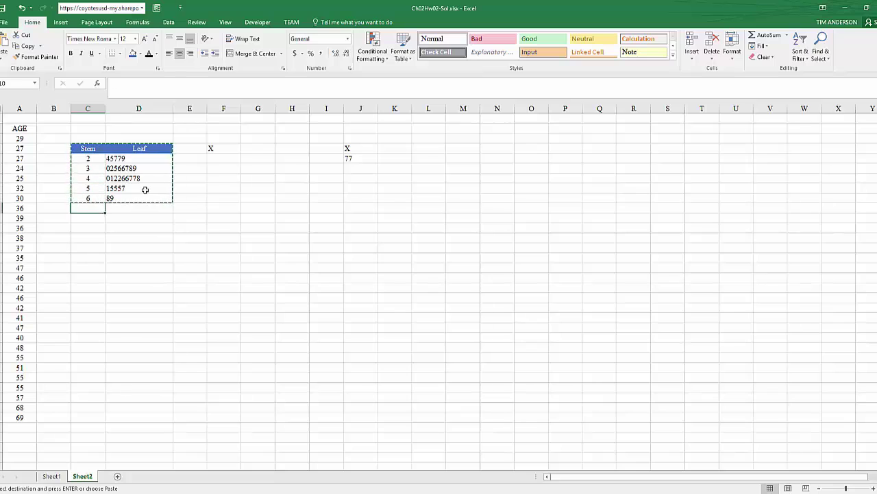
{"action": "key", "text": "ctrl+v"}
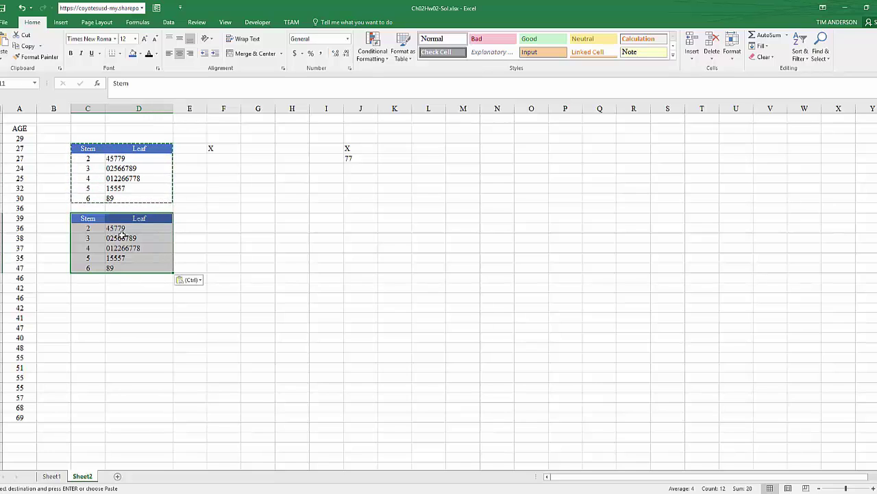
Step: Begin a COUNTIFS formula in F12 with the ages in A3:A31 as the first criteria range
{"action": "left_click", "coordinate": [179, 228]}
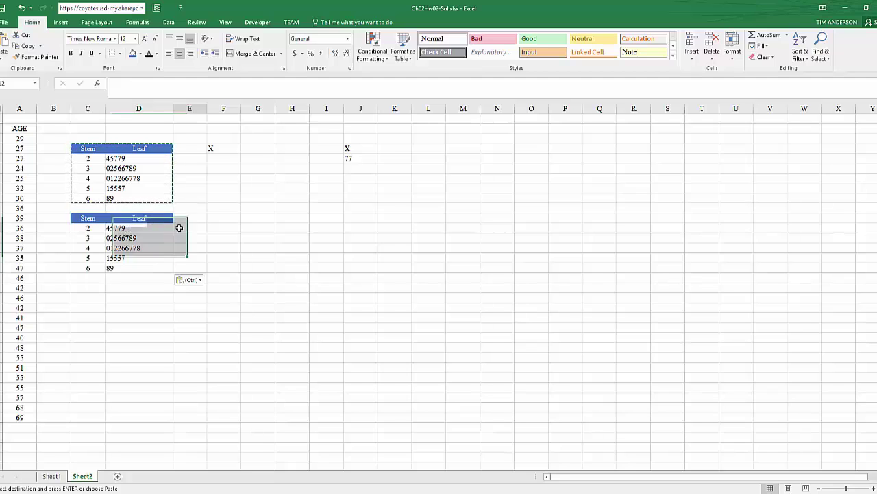
{"action": "left_click", "coordinate": [133, 229]}
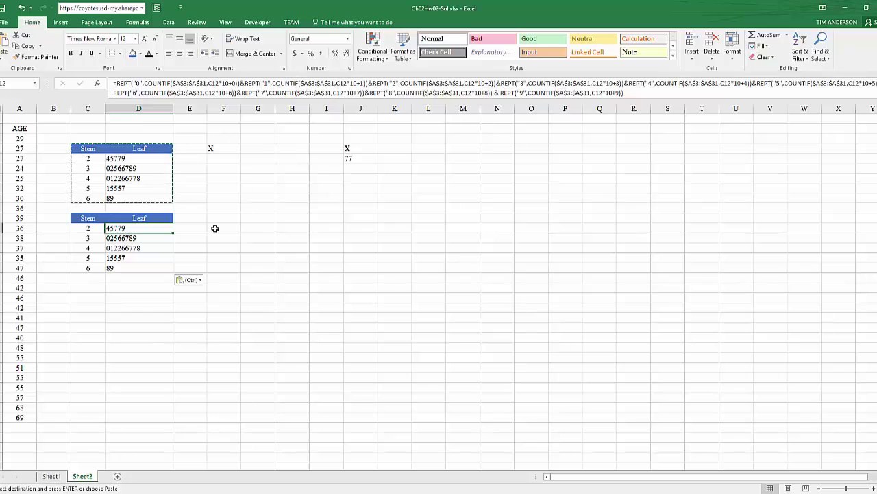
{"action": "left_click", "coordinate": [216, 227]}
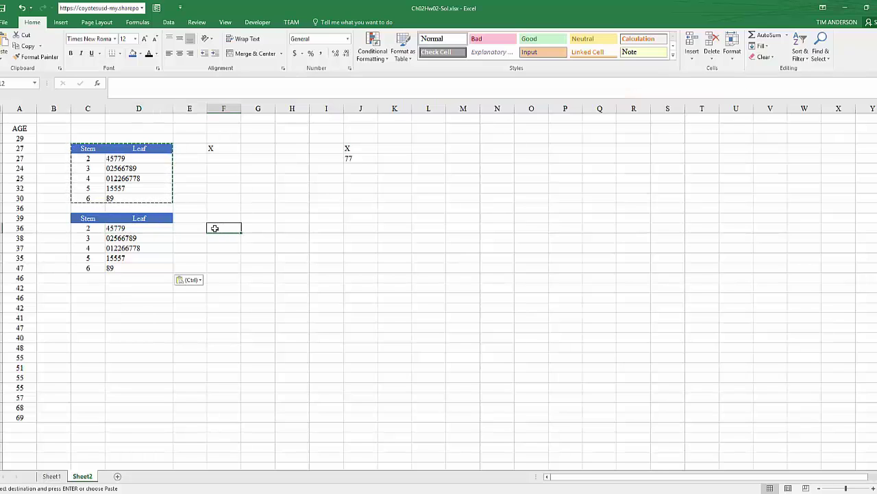
{"action": "type", "text": "="}
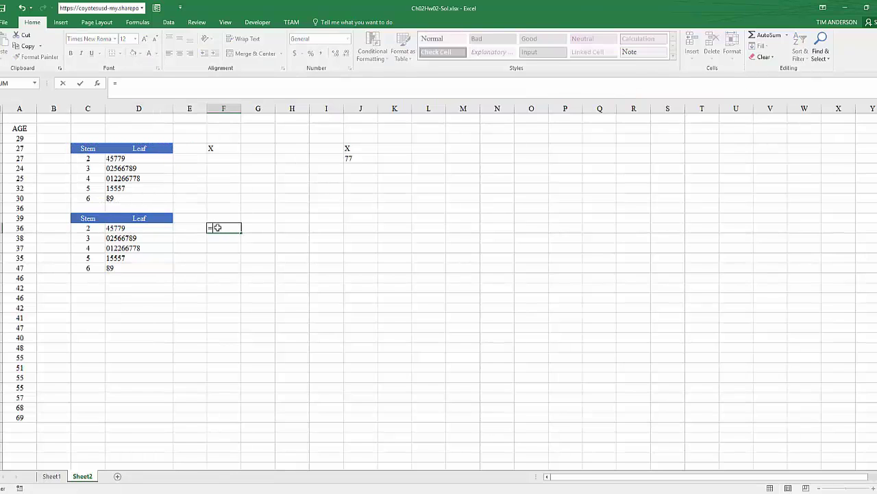
{"action": "type", "text": "COUNTIFS"}
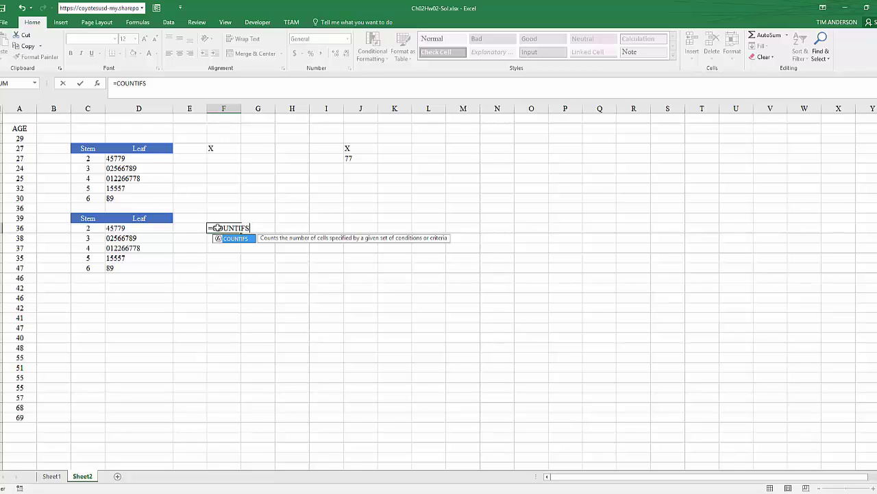
{"action": "type", "text": "("}
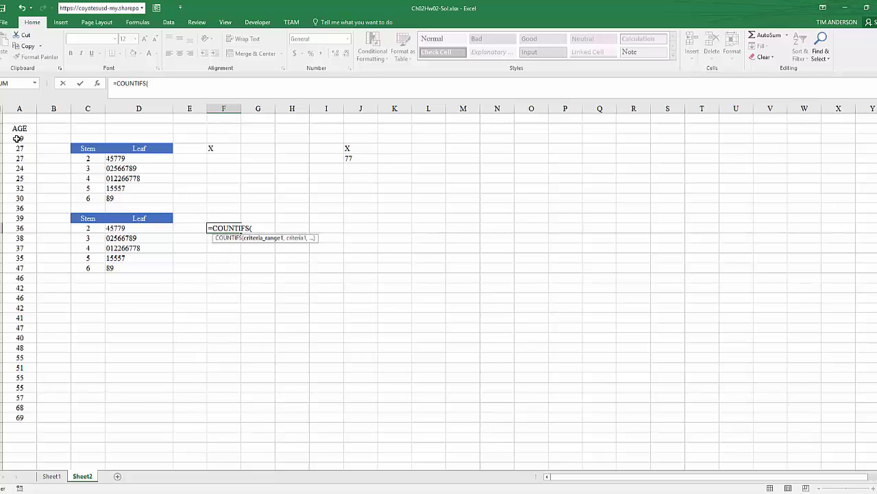
{"action": "left_click_drag", "start_coordinate": [17, 138], "coordinate": [14, 417]}
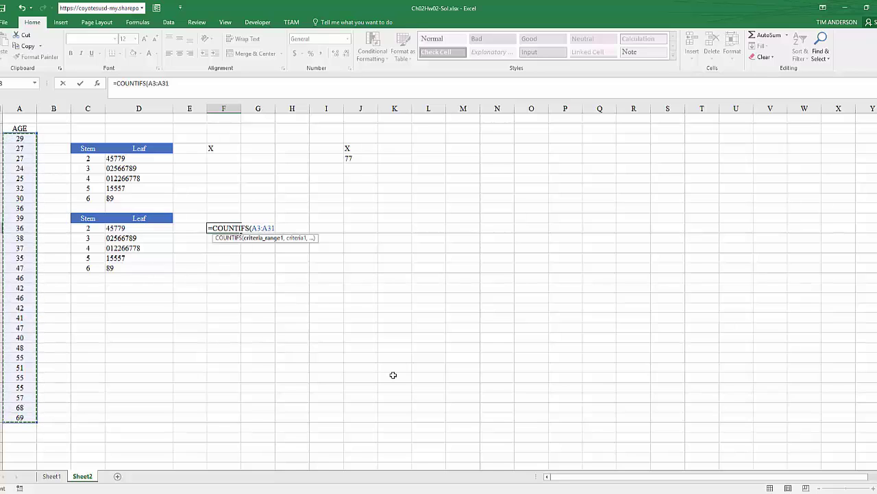
Step: Make the COUNTIFS criteria range in F12 absolute as $A$3:$A$31 and add a comma for the first criterion
{"action": "left_click", "coordinate": [253, 228]}
{"action": "type", "text": "$"}
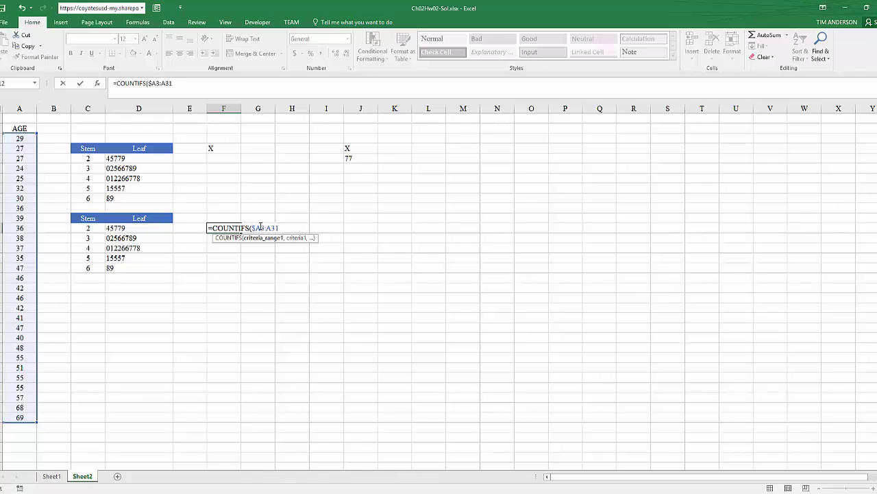
{"action": "left_click", "coordinate": [261, 228]}
{"action": "type", "text": "$"}
{"action": "left_click", "coordinate": [271, 228]}
{"action": "type", "text": "$"}
{"action": "left_click", "coordinate": [280, 228]}
{"action": "type", "text": "$31,"}
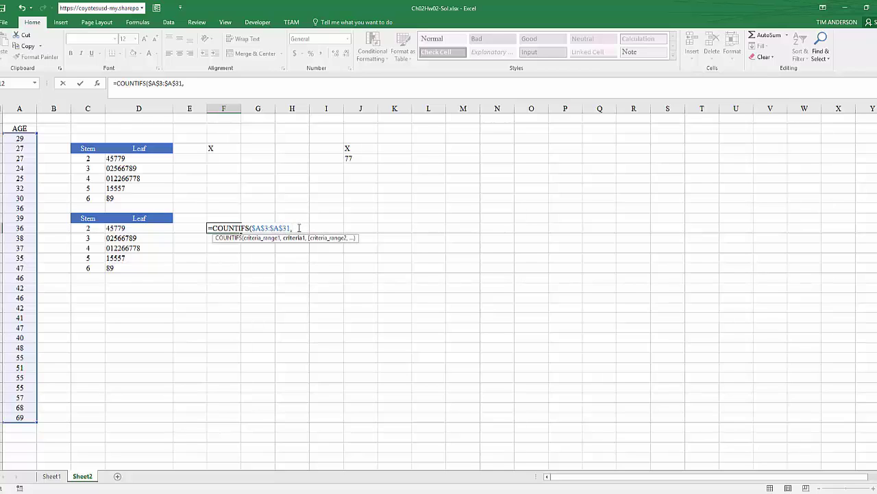
Step: Add the first COUNTIFS criterion ">="&C12*10 in F12, followed by a comma
{"action": "type", "text": "\">=\"&"}
{"action": "left_click", "coordinate": [89, 228]}
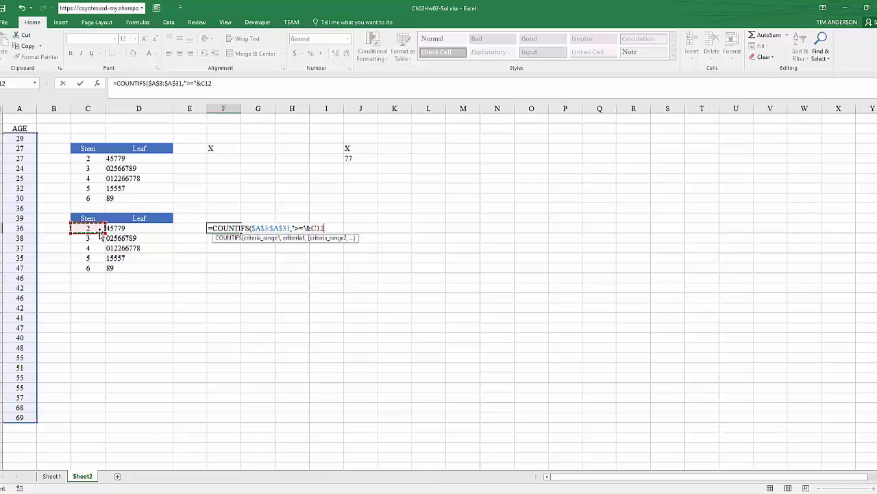
{"action": "type", "text": "\""}
{"action": "type", "text": "10"}
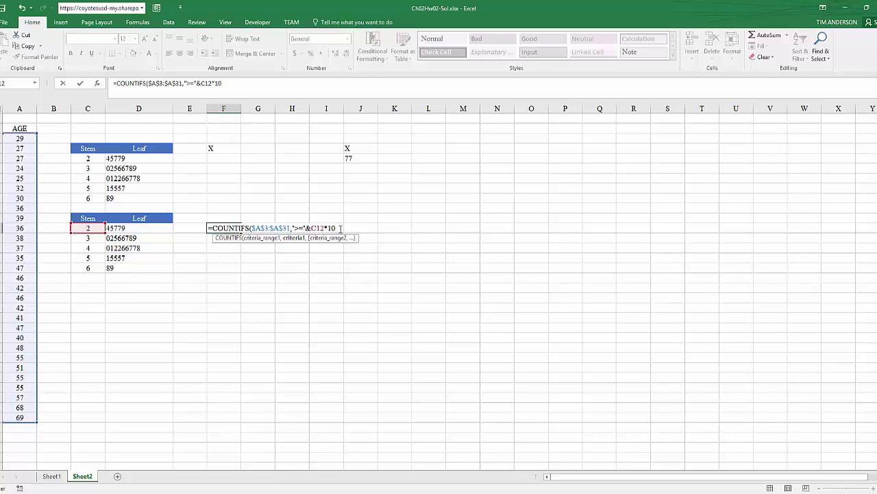
{"action": "type", "text": ","}
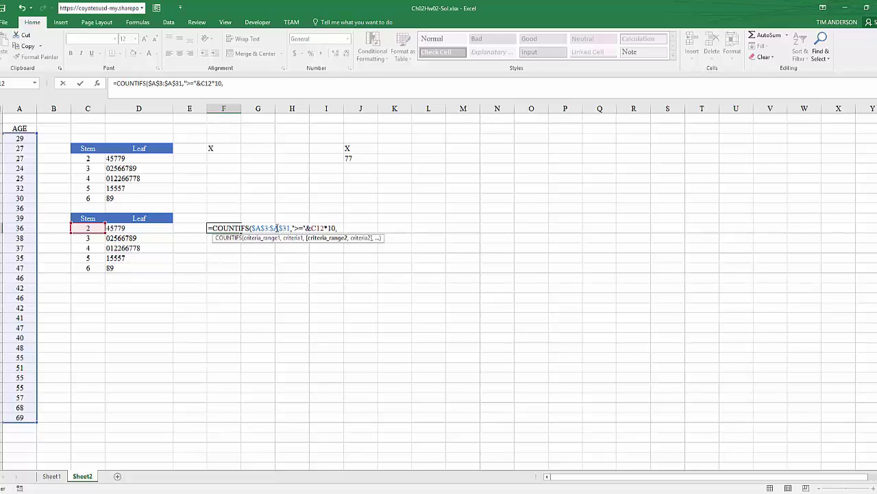
Step: Reuse $A$3:$A$31 as the second criteria range at the end of the COUNTIFS formula in F12
{"action": "left_click_drag", "start_coordinate": [251, 227], "coordinate": [292, 228]}
{"action": "left_click", "coordinate": [233, 82]}
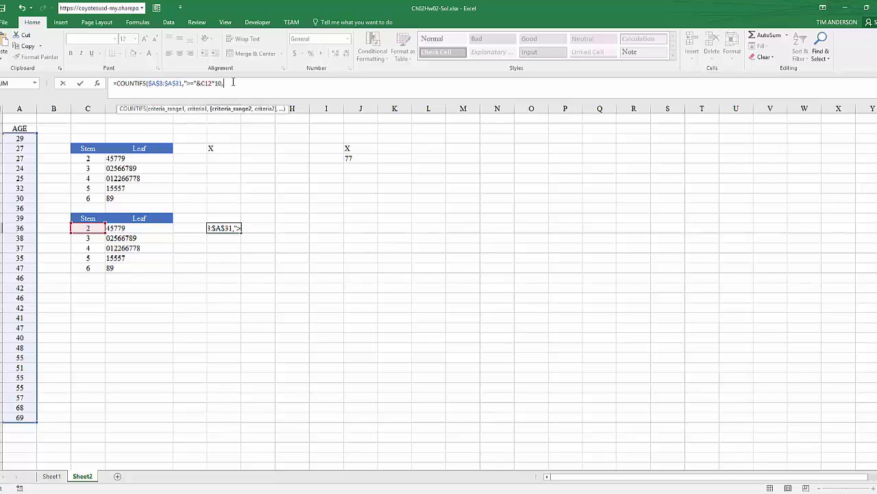
{"action": "key", "text": "ctrl+v"}
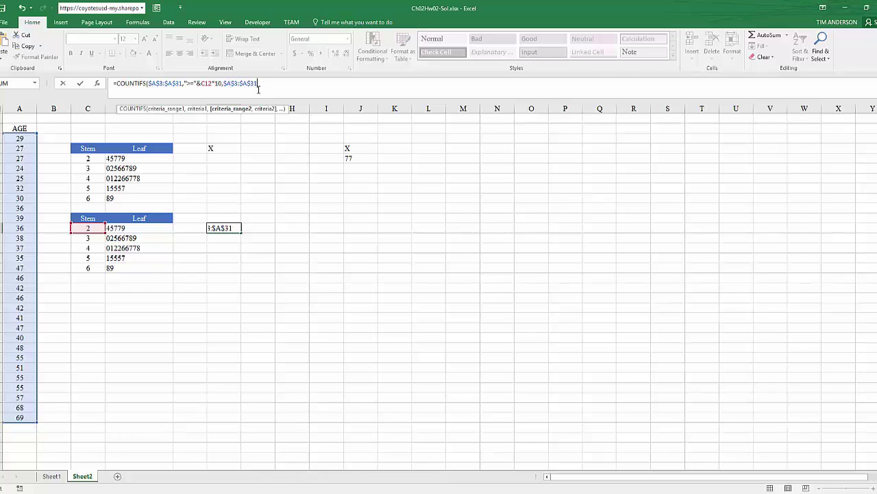
Step: Add the second COUNTIFS criterion "<"&C12+1 in F12 and close the function
{"action": "type", "text": ",\"<"}
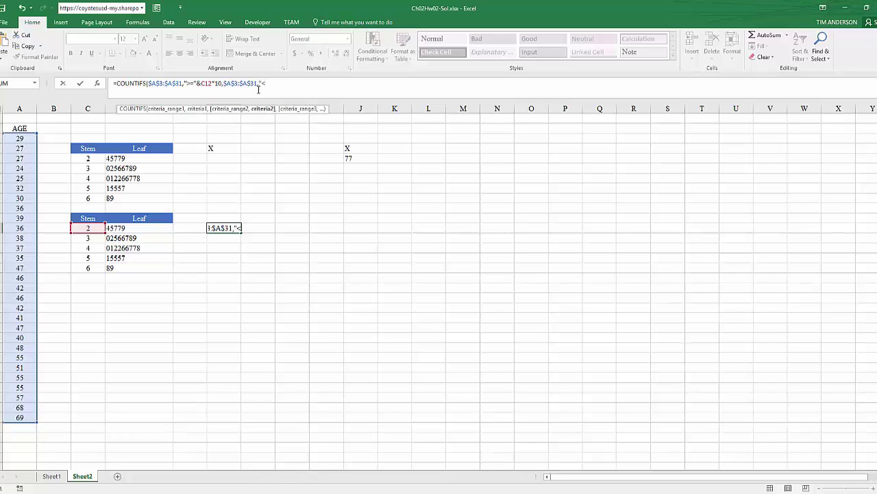
{"action": "type", "text": "\"&"}
{"action": "left_click", "coordinate": [89, 228]}
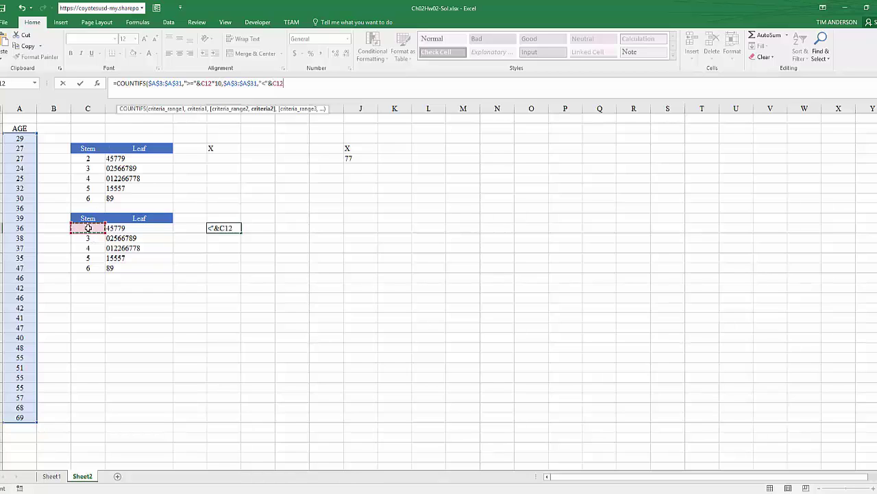
{"action": "type", "text": "+1)"}
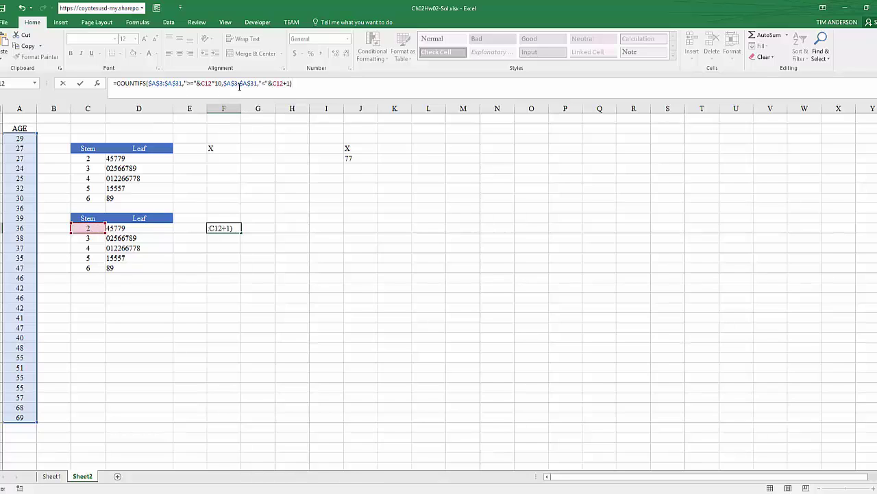
Step: Correct the second criterion in F12 to "<"&(C12+1)*10 and enter the COUNTIFS formula
{"action": "left_click", "coordinate": [274, 83]}
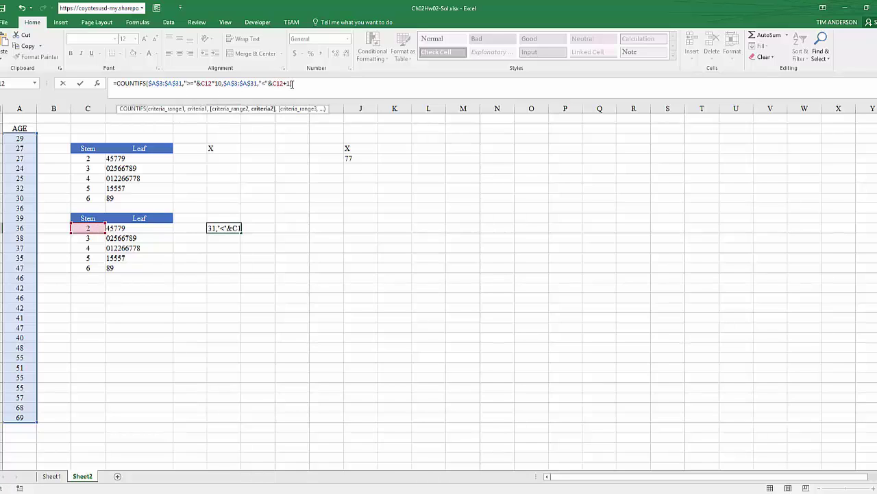
{"action": "type", "text": "("}
{"action": "left_click", "coordinate": [299, 83]}
{"action": "type", "text": "*10"}
{"action": "left_click", "coordinate": [309, 83]}
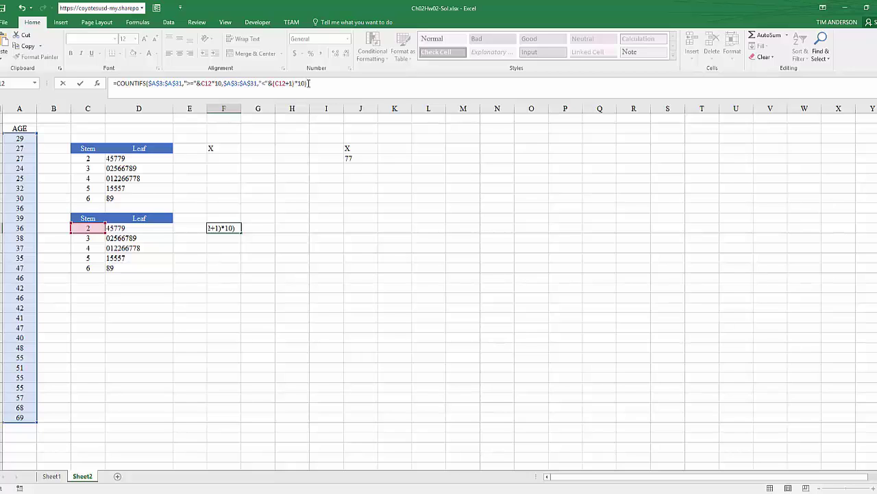
{"action": "key", "text": "ctrl+Return"}
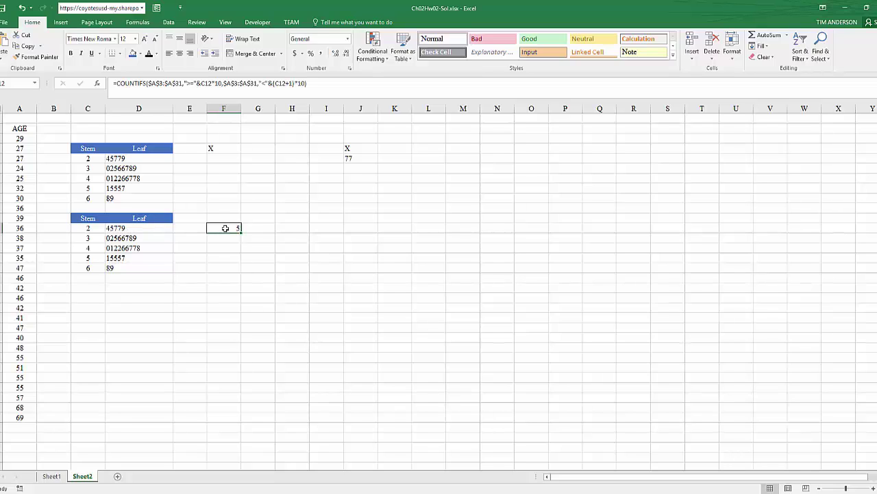
Step: Wrap the COUNTIFS formula in F12 in REPT so it repeats "*" once for each counted age
{"action": "left_click", "coordinate": [116, 83]}
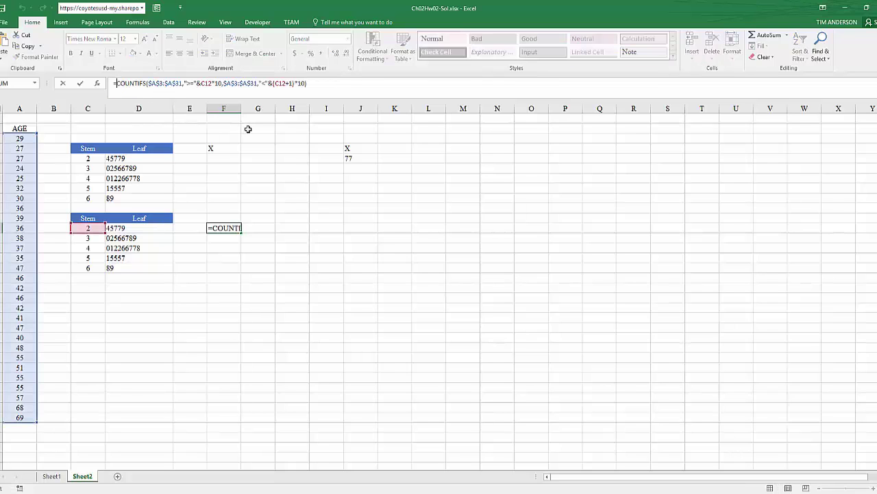
{"action": "type", "text": "REP"}
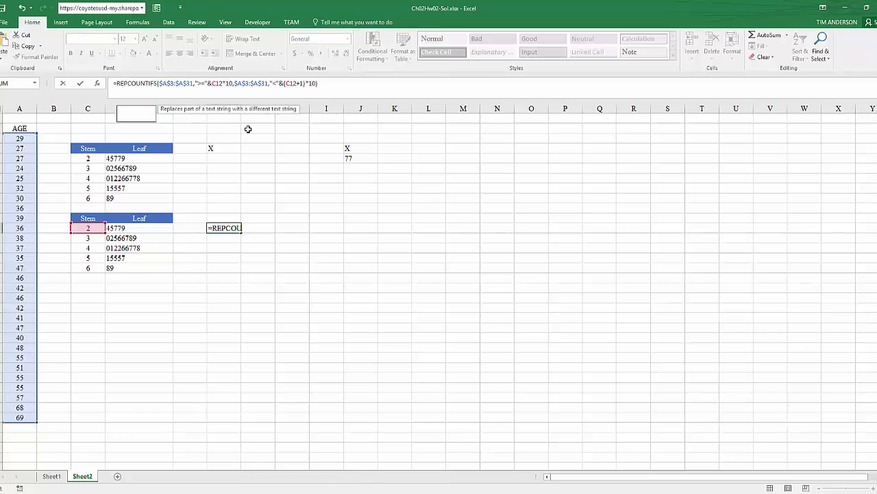
{"action": "type", "text": "T("}
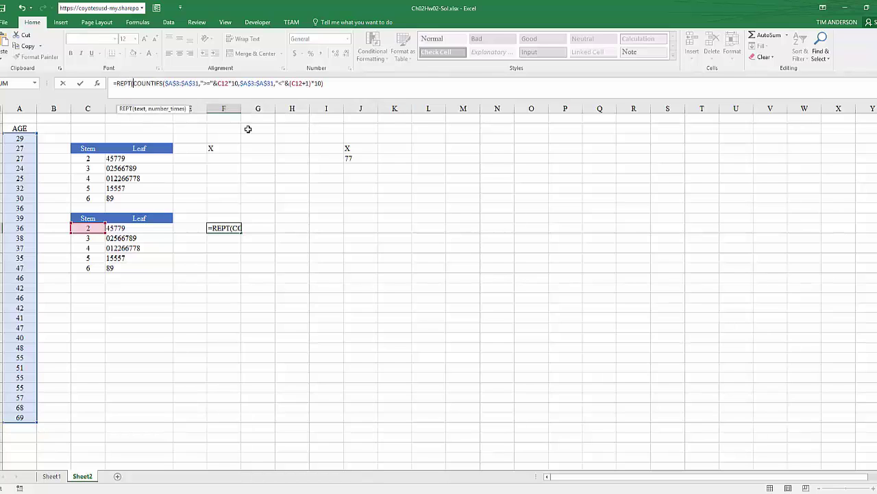
{"action": "type", "text": "\""}
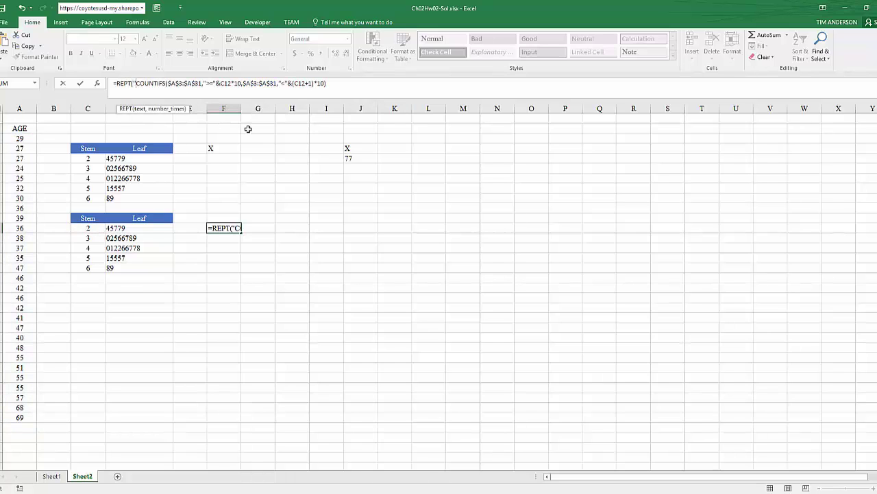
{"action": "type", "text": "*\""}
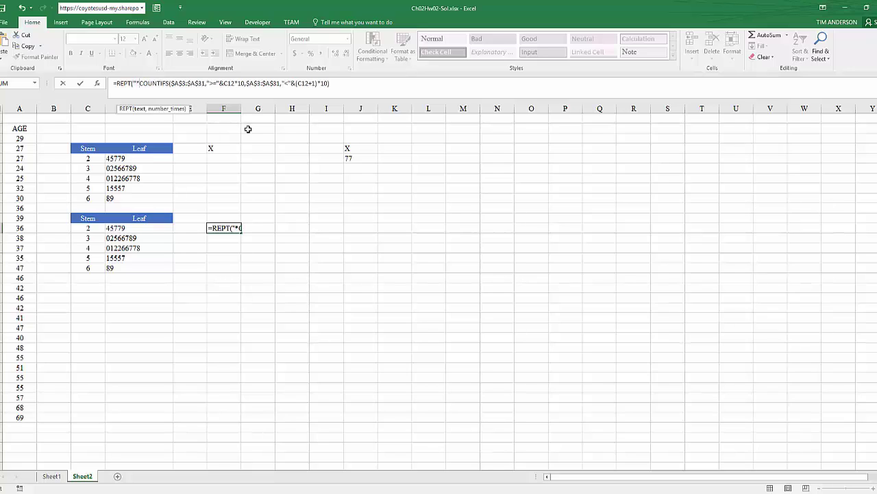
{"action": "type", "text": "\""}
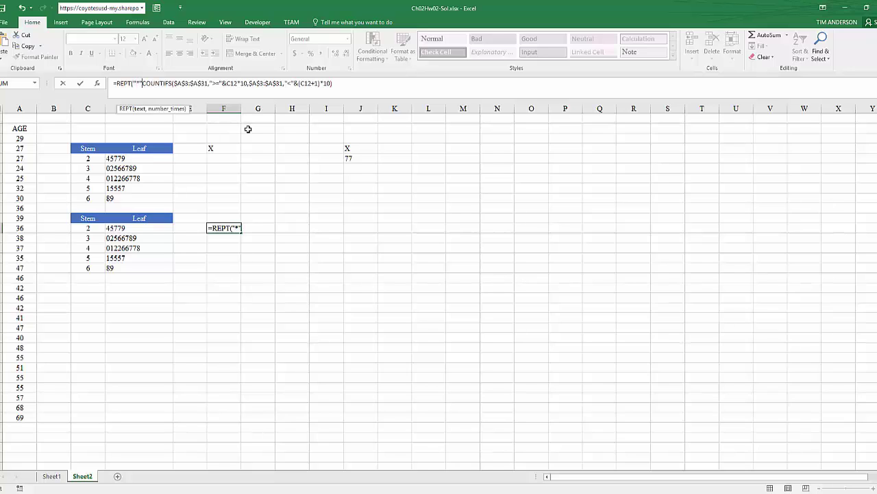
{"action": "type", "text": ","}
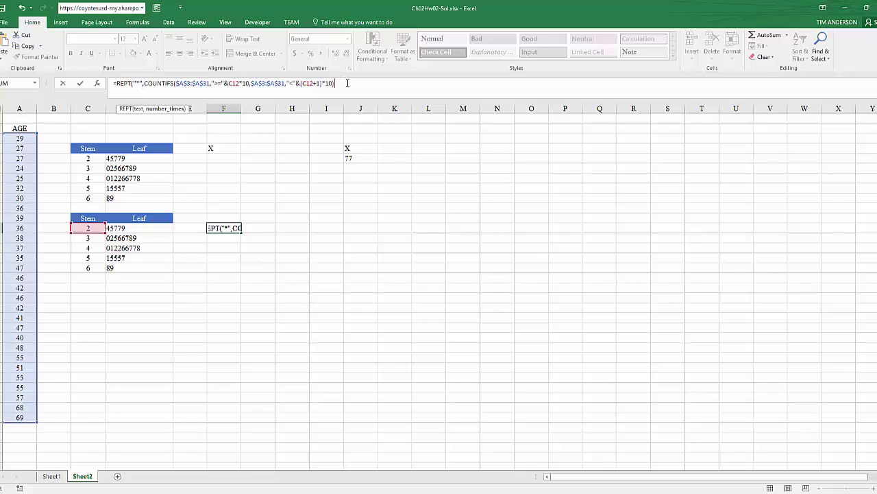
{"action": "type", "text": ")"}
{"action": "key", "text": "ctrl+Return"}
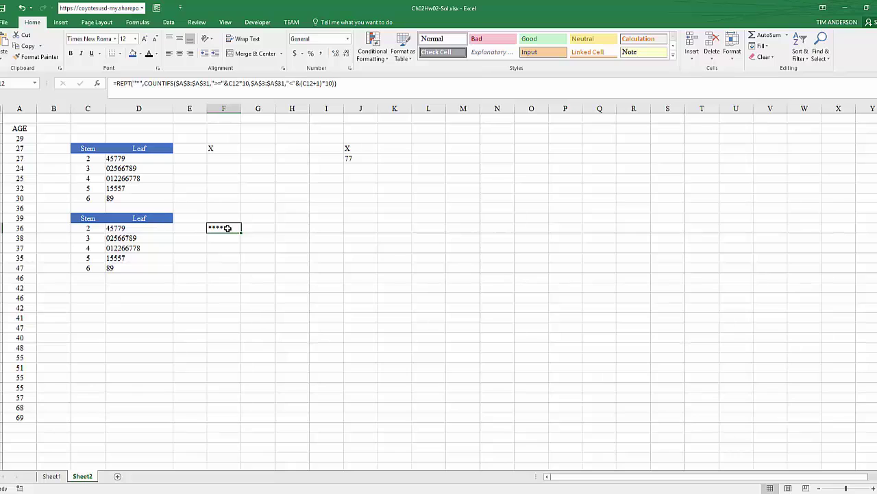
Step: Copy the REPT formula from F12 into F13:F16 and widen column F slightly to fit the asterisks
{"action": "key", "text": "ctrl+c"}
{"action": "key", "text": "Down"}
{"action": "key", "text": "ctrl+v"}
{"action": "key", "text": "Down"}
{"action": "key", "text": "ctrl+v"}
{"action": "key", "text": "Down"}
{"action": "key", "text": "ctrl+v"}
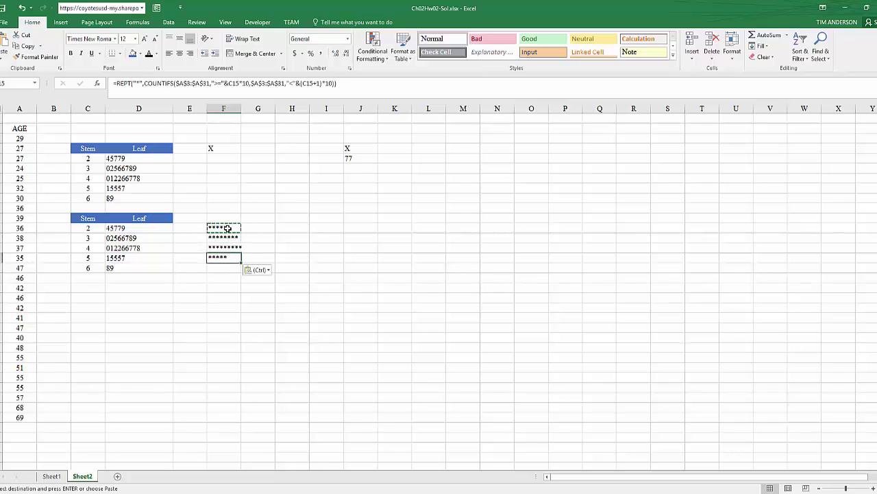
{"action": "key", "text": "Down"}
{"action": "key", "text": "ctrl+v"}
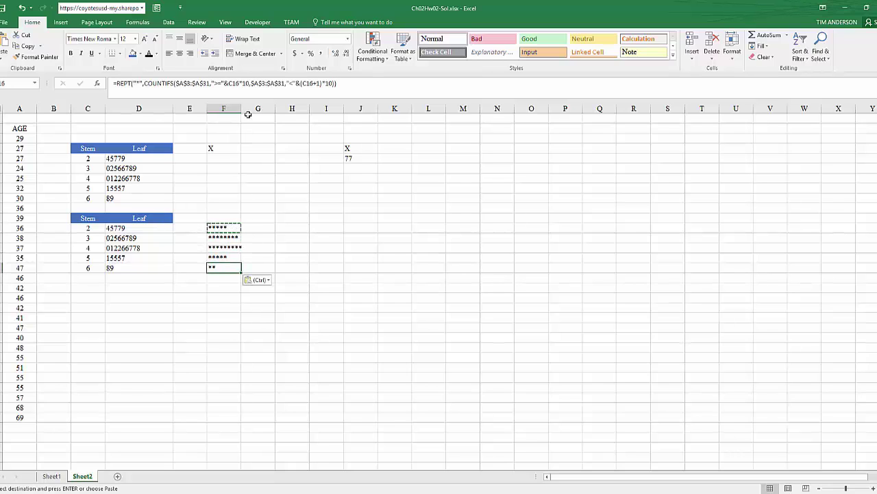
{"action": "left_click_drag", "start_coordinate": [241, 108], "coordinate": [250, 109]}
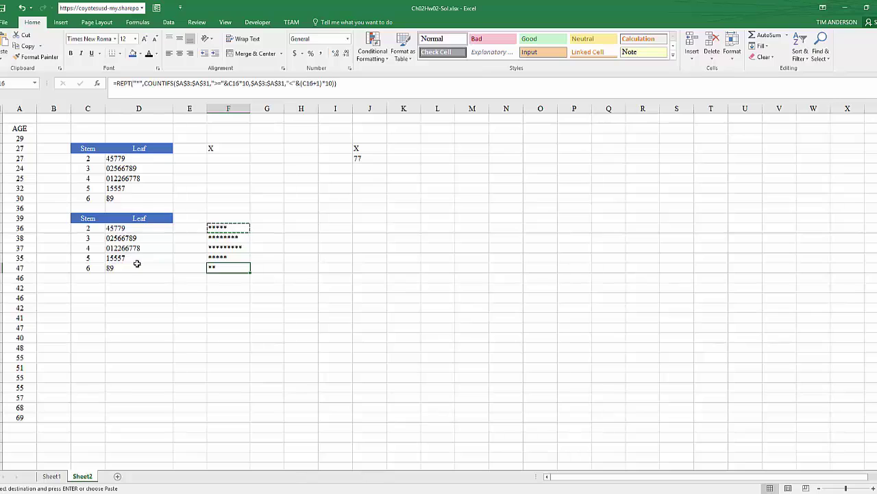
Step: Enter the heading LEAF in F11 above the asterisk rows
{"action": "left_click", "coordinate": [216, 220]}
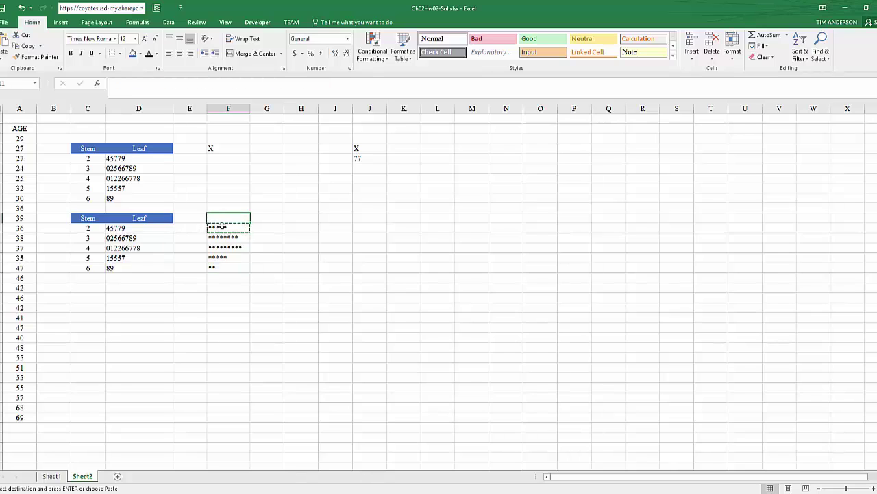
{"action": "type", "text": "l"}
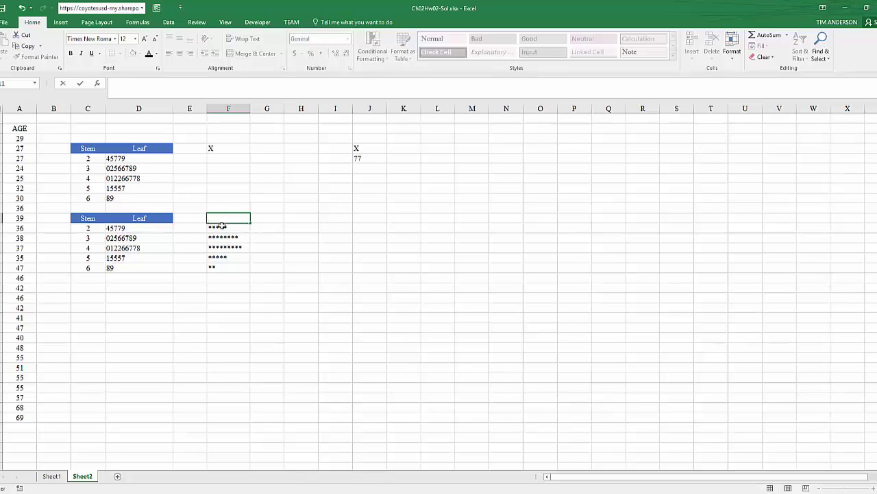
{"action": "type", "text": "EAF"}
{"action": "key", "text": "Return"}
Step: Format the LEAF heading in F11 with a blue fill, white font and centred text
{"action": "left_click", "coordinate": [221, 219]}
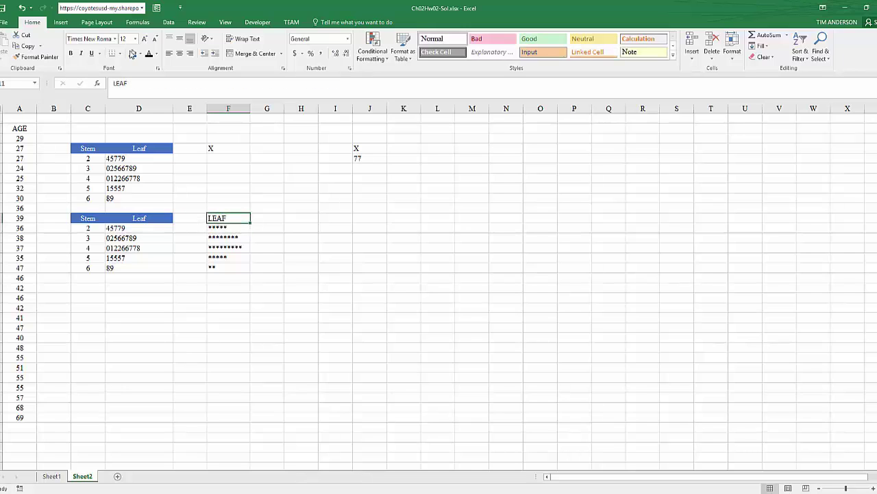
{"action": "left_click", "coordinate": [132, 54]}
{"action": "left_click", "coordinate": [156, 54]}
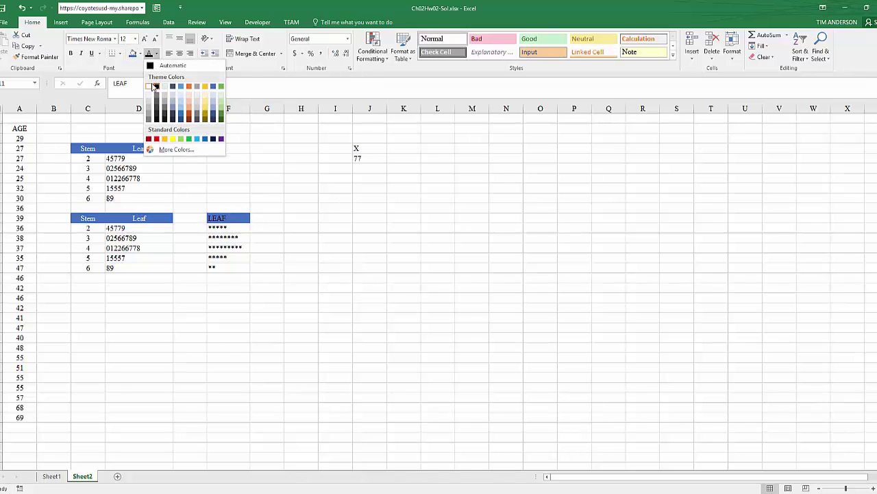
{"action": "left_click", "coordinate": [155, 87]}
{"action": "left_click", "coordinate": [180, 54]}
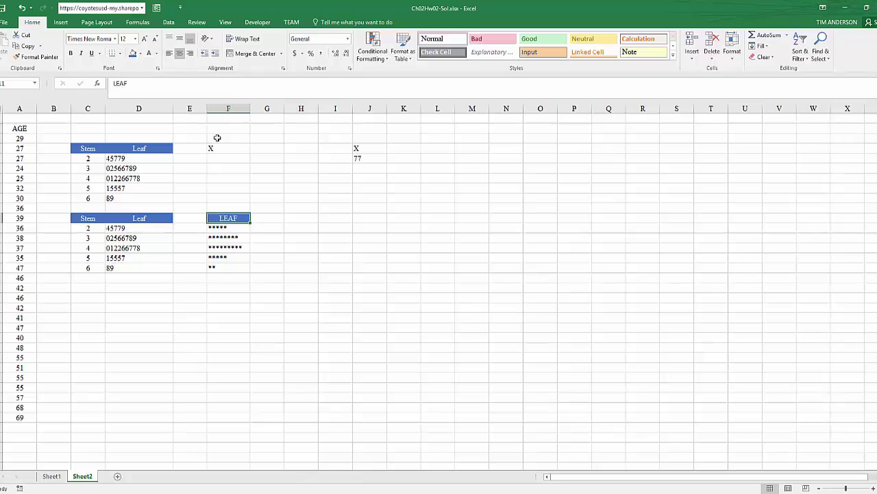
Step: Change the font of the asterisk cells F12:F16 to Wingdings and widen column F to fit the symbols
{"action": "left_click", "coordinate": [233, 227]}
{"action": "left_click_drag", "start_coordinate": [221, 230], "coordinate": [217, 263]}
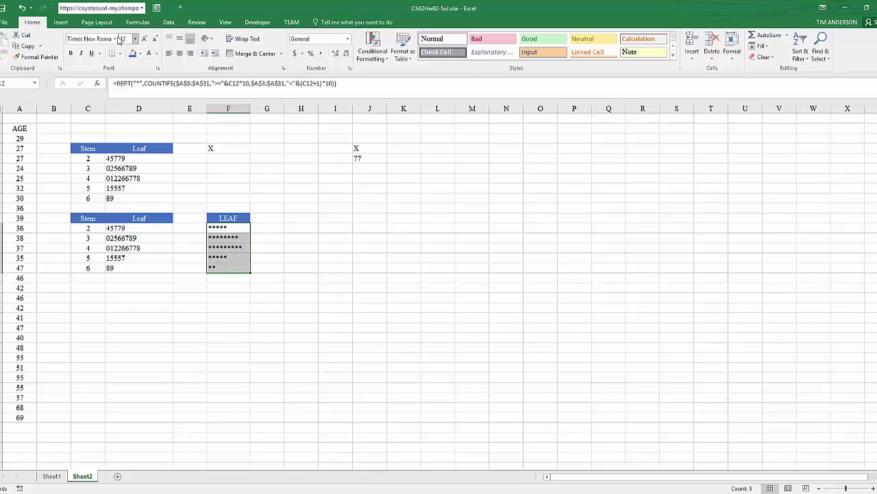
{"action": "left_click", "coordinate": [115, 39]}
{"action": "scroll", "coordinate": [116, 206], "scroll_direction": "down", "scroll_amount": 7}
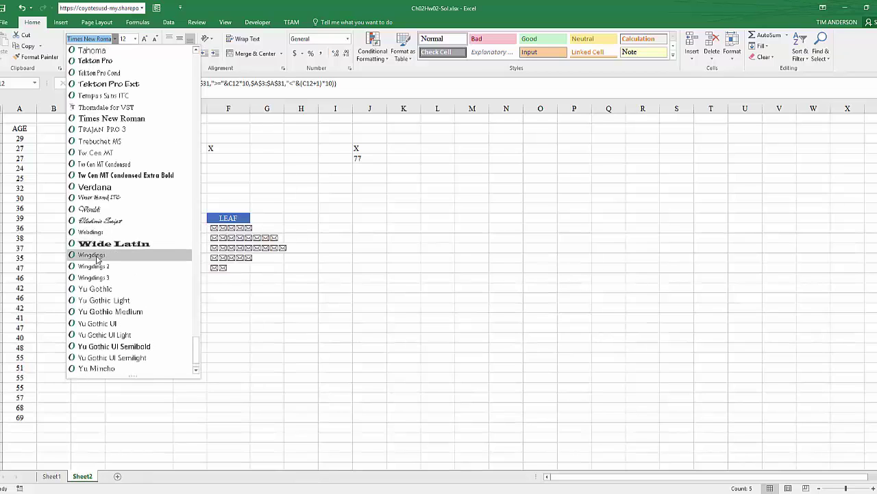
{"action": "left_click", "coordinate": [96, 257]}
{"action": "left_click", "coordinate": [292, 228]}
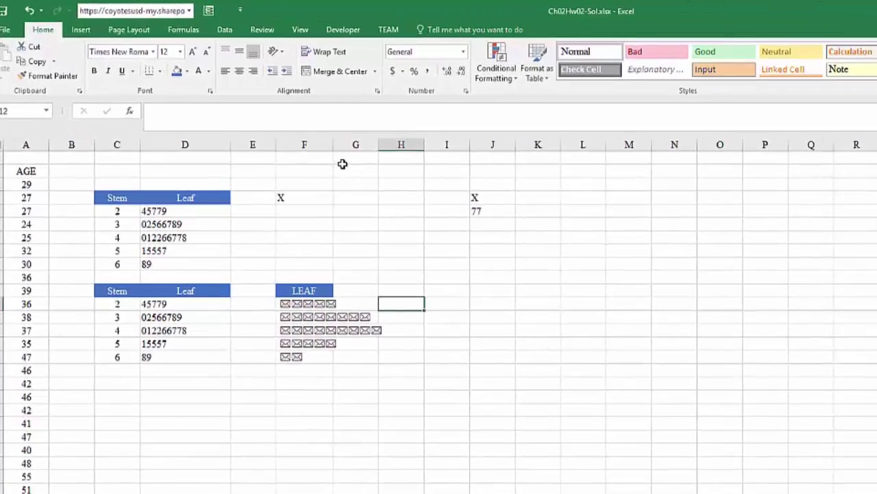
{"action": "left_click_drag", "start_coordinate": [267, 118], "coordinate": [312, 119]}
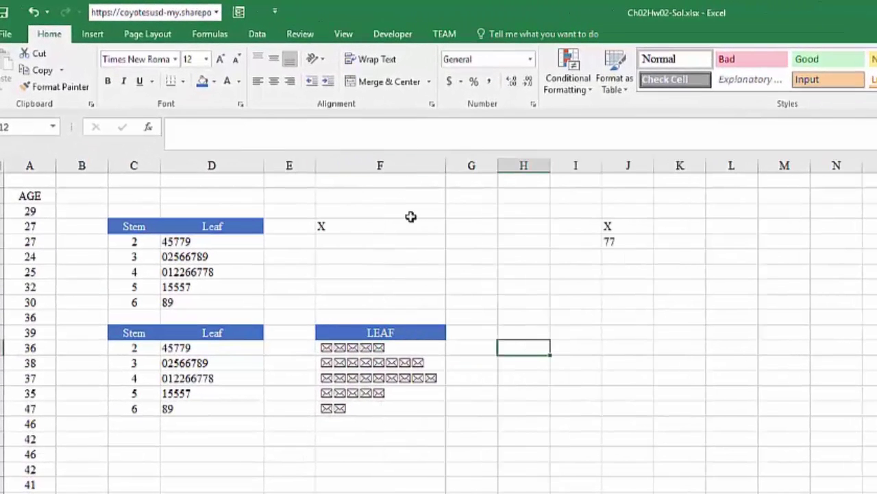